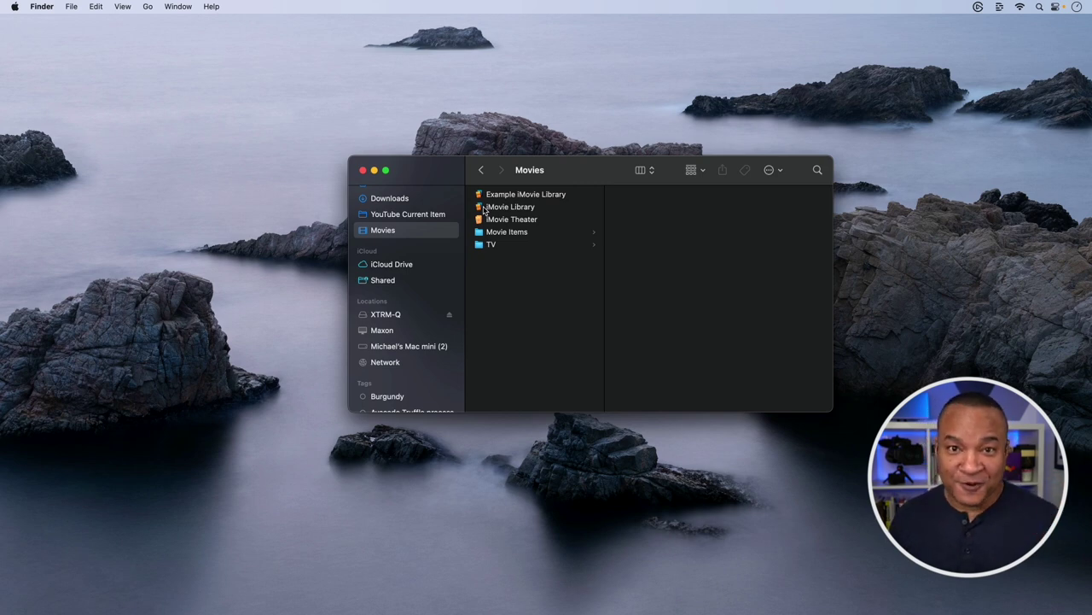
Show the package contents of Example iMovie Library in Finder.
click(483, 193)
drag(564, 168, 534, 167)
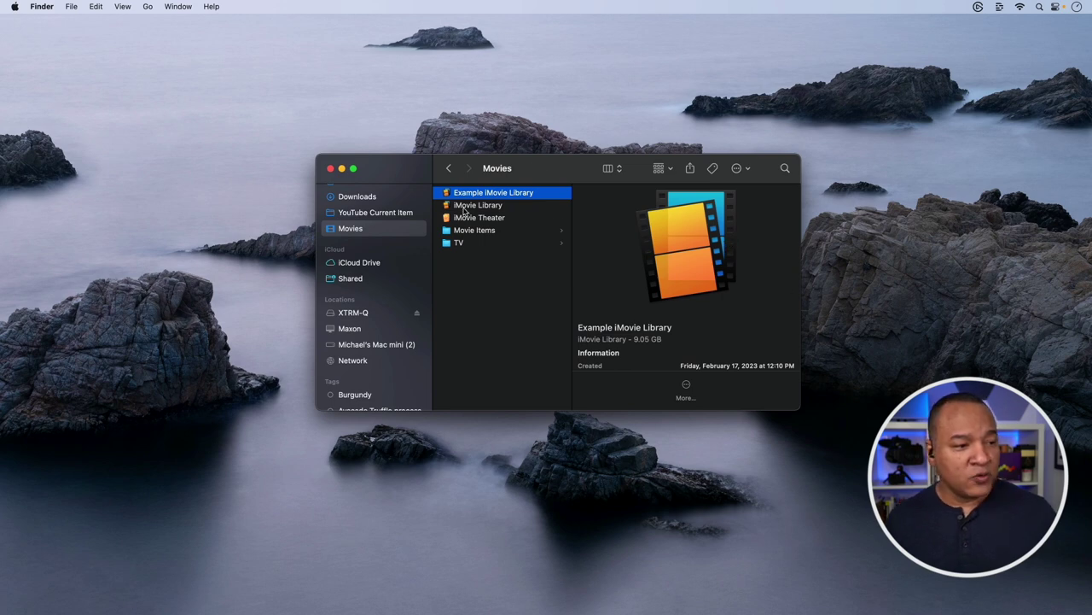
right_click(443, 195)
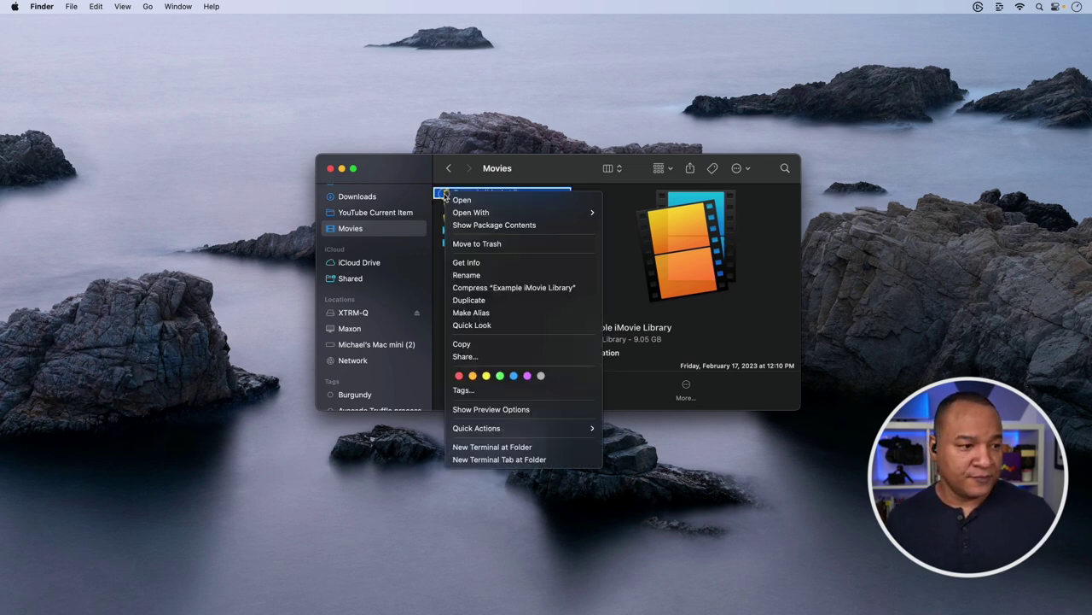
click(531, 225)
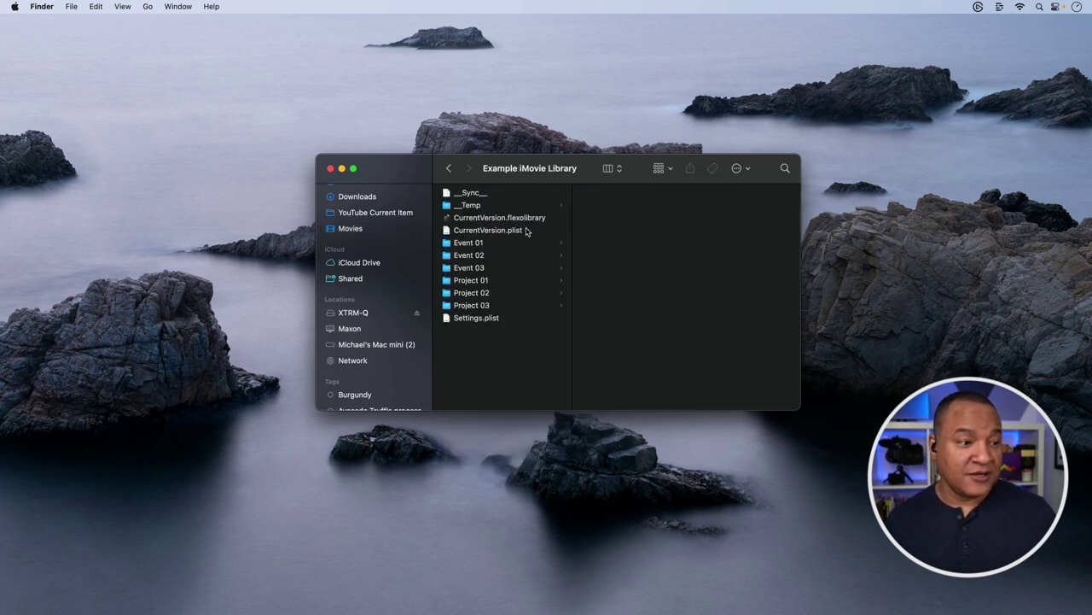
drag(636, 163, 682, 161)
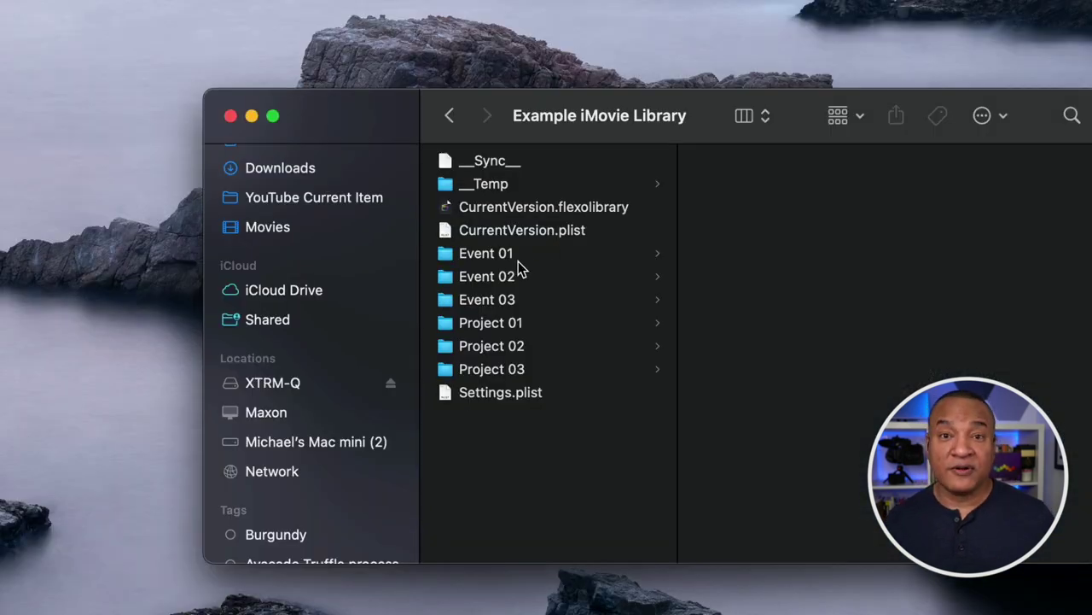
Browse the media of Event 01, Event 02 and Event 03, including C0043.mov and Is_iMovie_Enough.mp4.
click(444, 259)
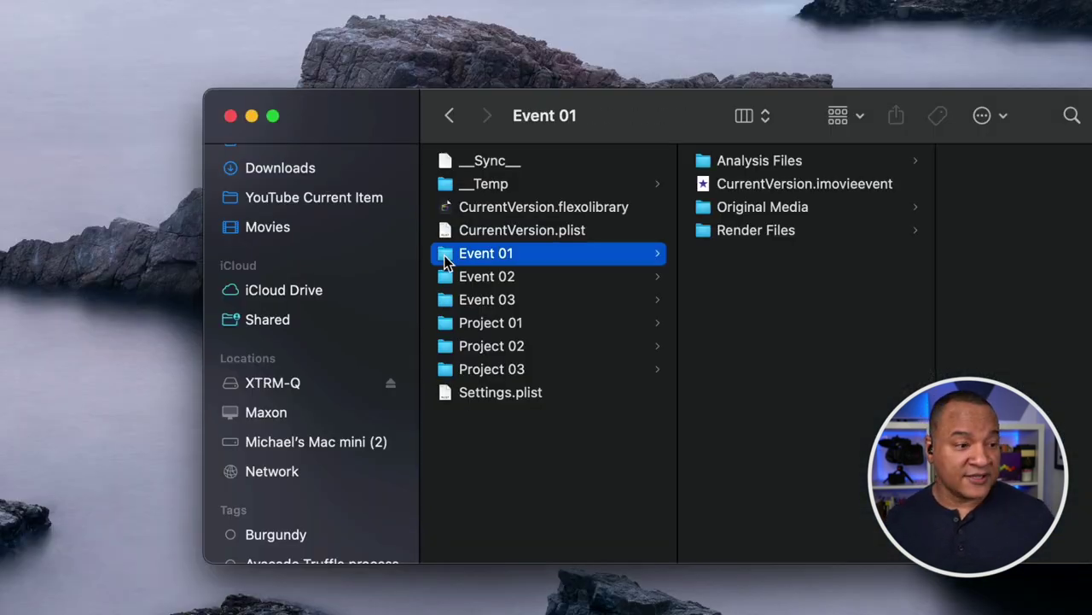
click(703, 209)
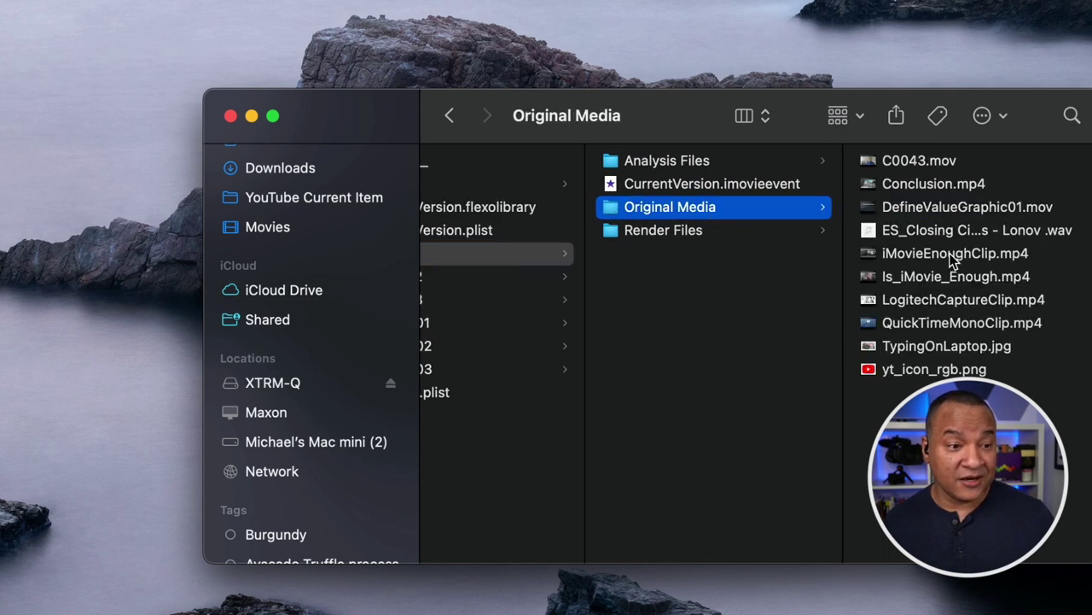
click(855, 164)
click(602, 277)
scroll(555, 269, left, 5)
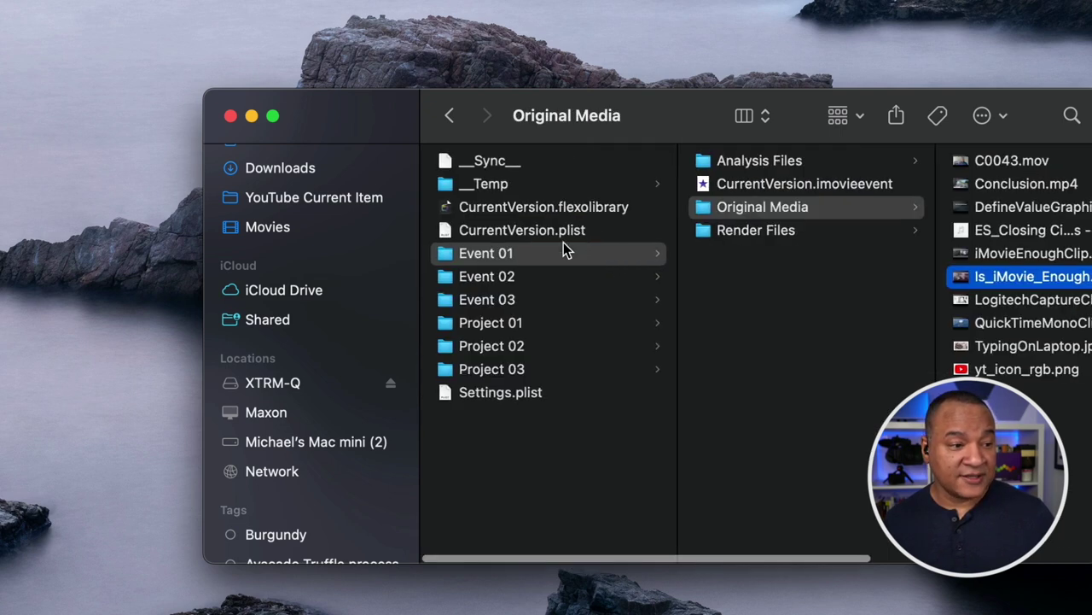
click(461, 277)
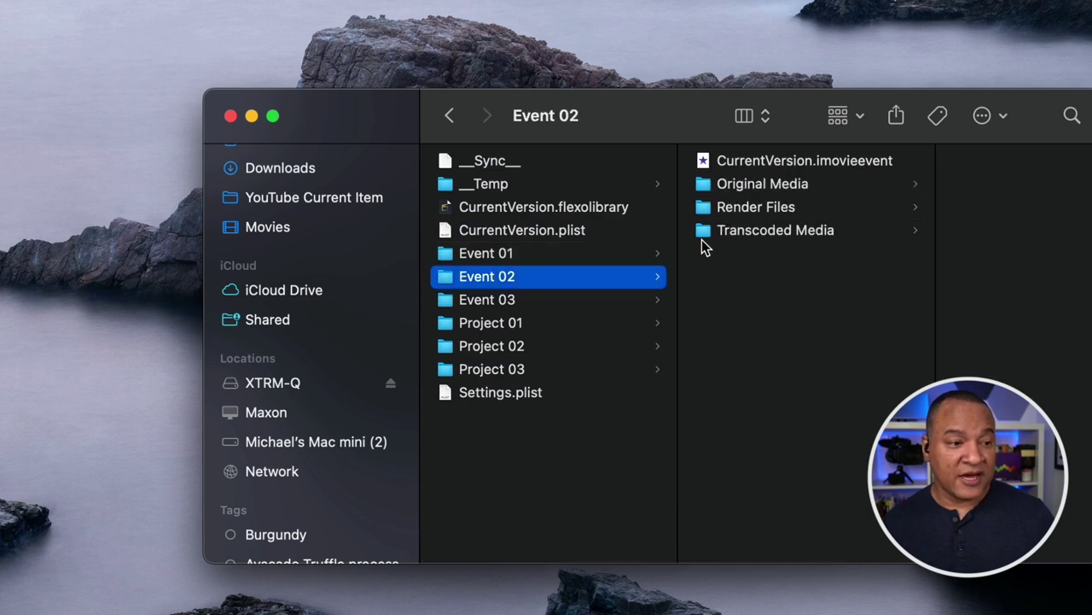
click(702, 183)
scroll(780, 354, left, 4)
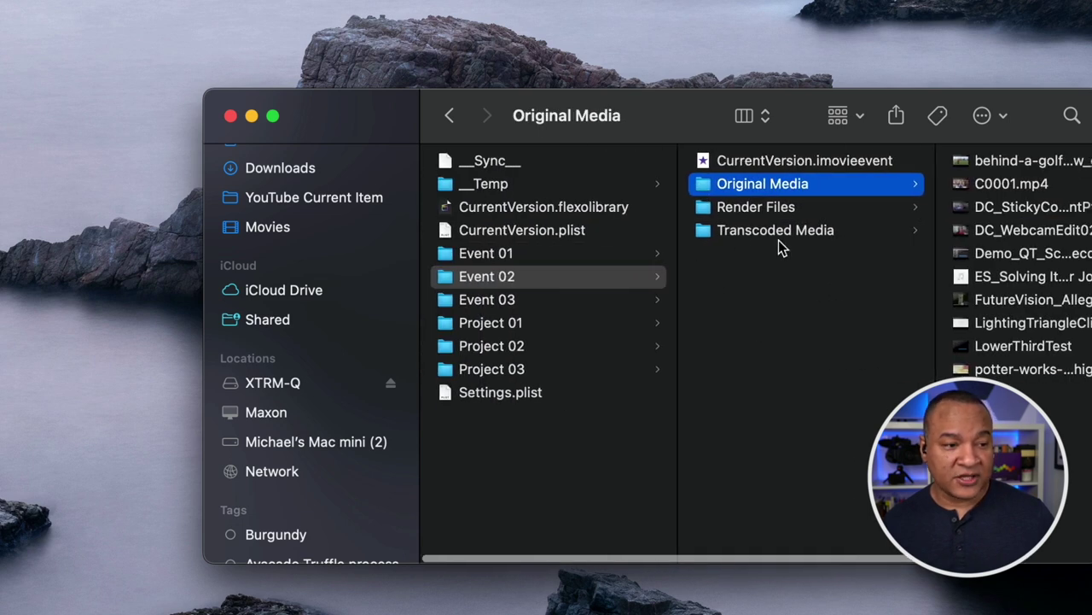
click(448, 306)
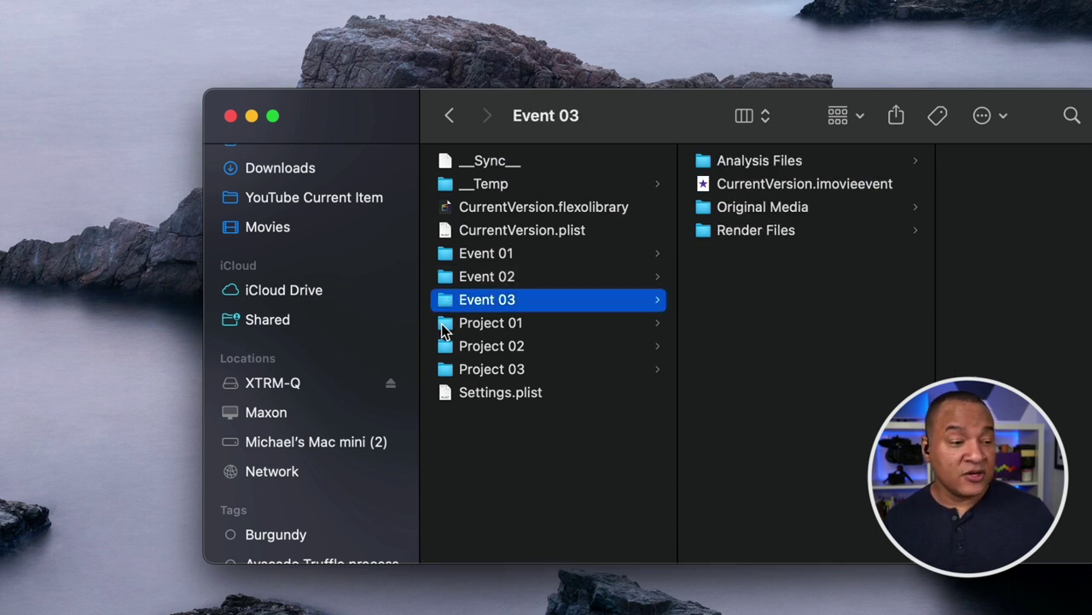
Browse the Project 01 and Project 02 folders down to Project 02's media files.
click(445, 328)
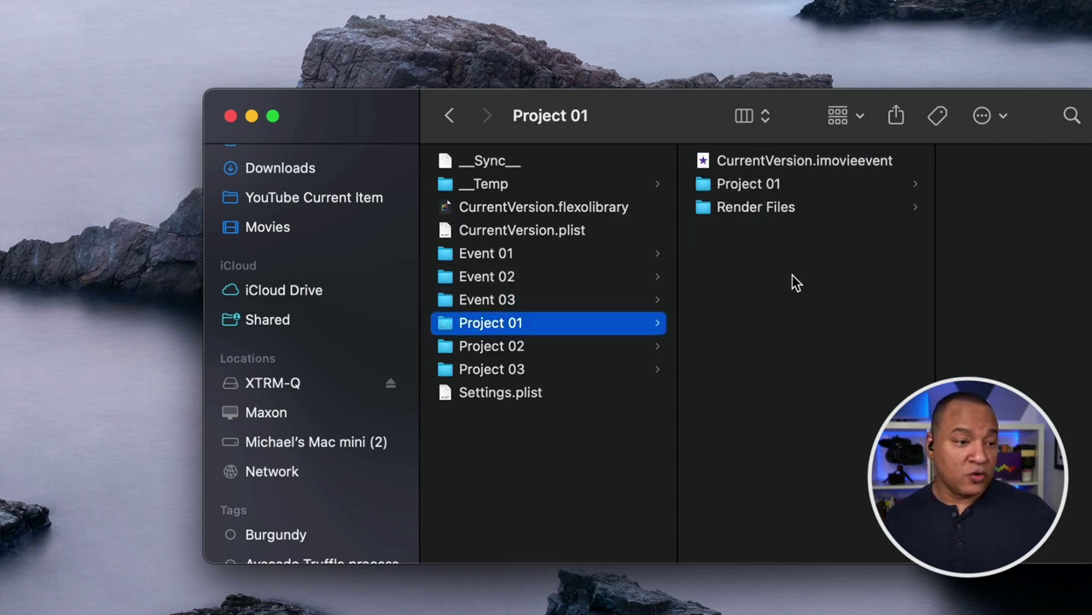
click(693, 186)
scroll(675, 256, left, 3)
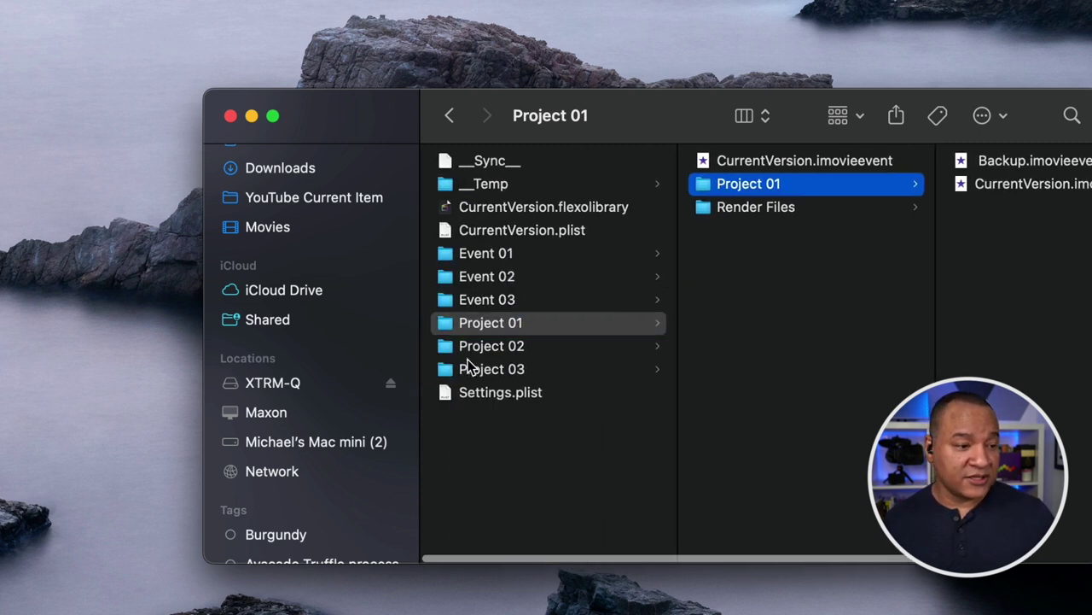
click(441, 346)
click(703, 182)
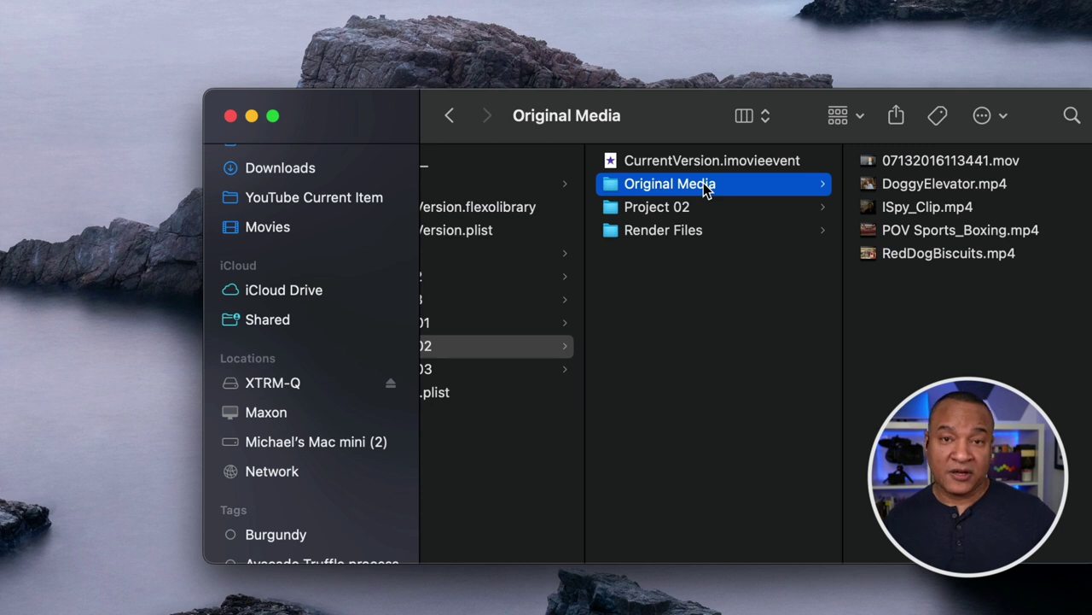
scroll(703, 182, left, 3)
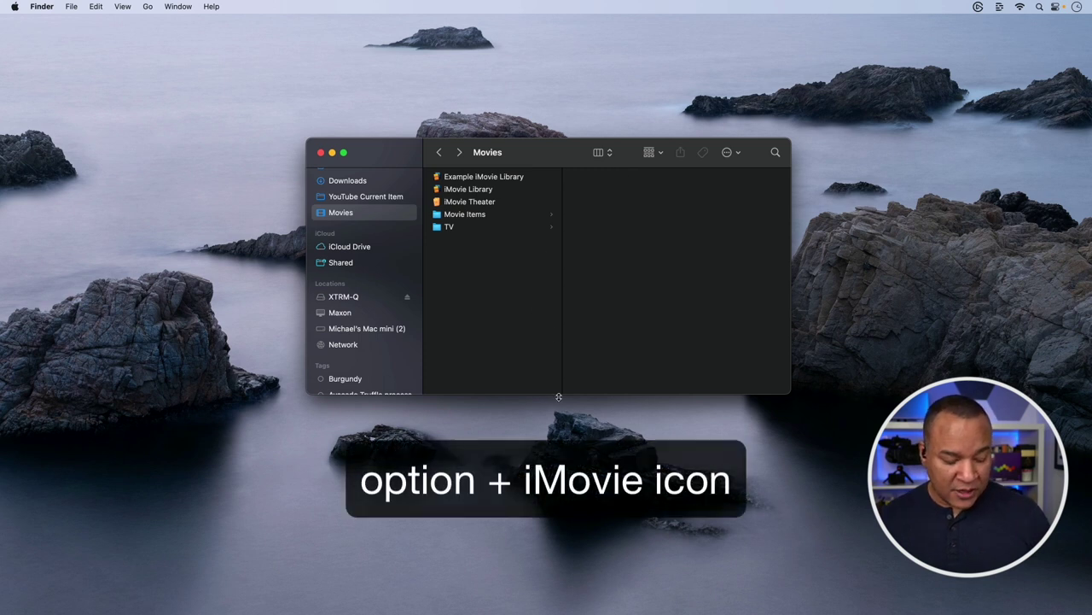
Option-click the iMovie Dock icon so it opens with the Open Library dialog.
key(alt)
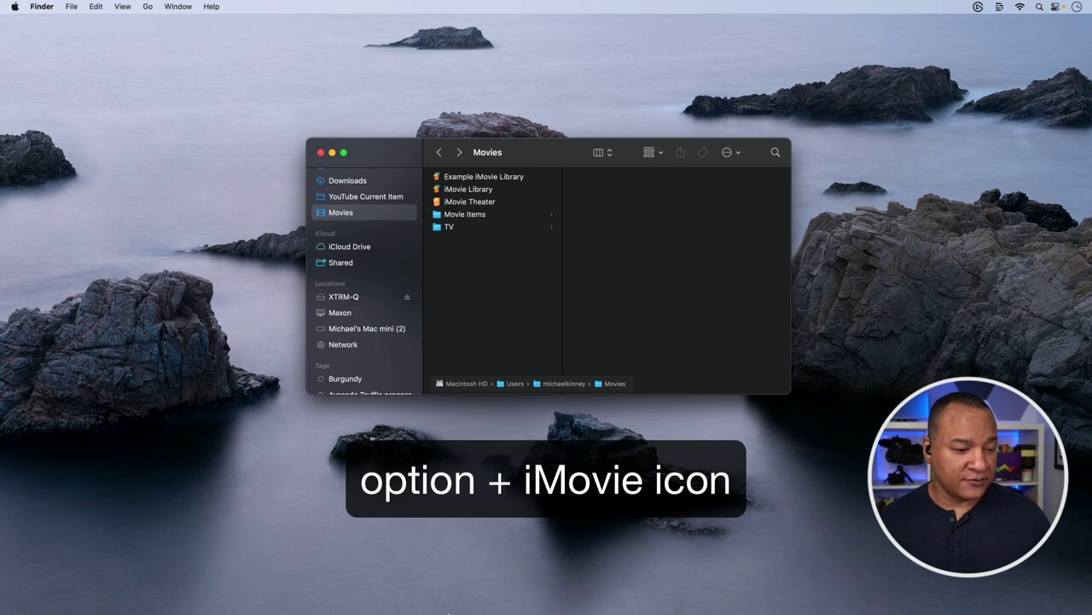
mouse_move(429, 612)
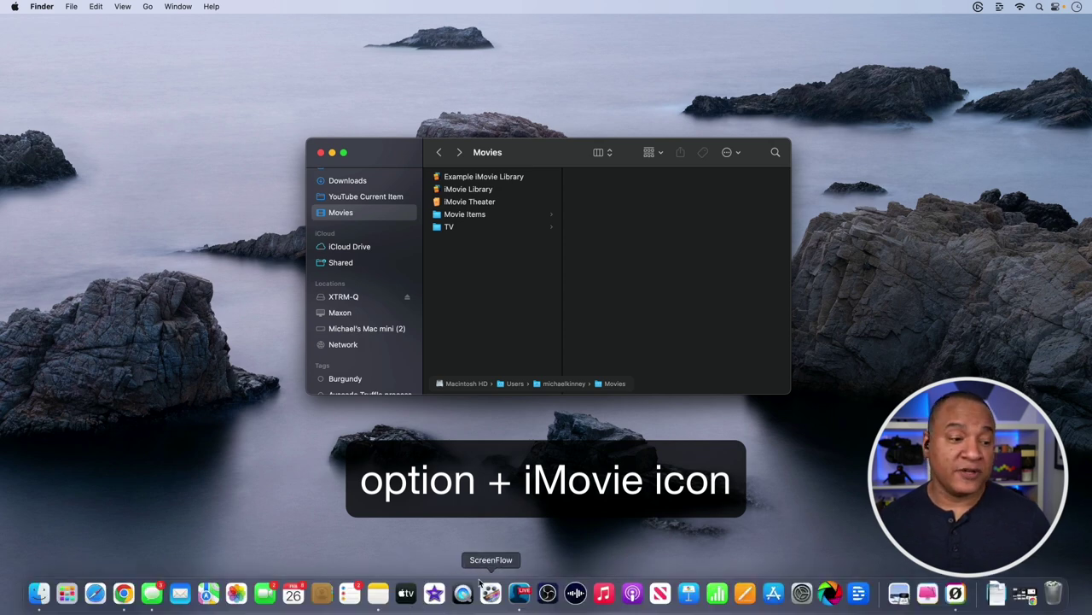
alt+click(434, 595)
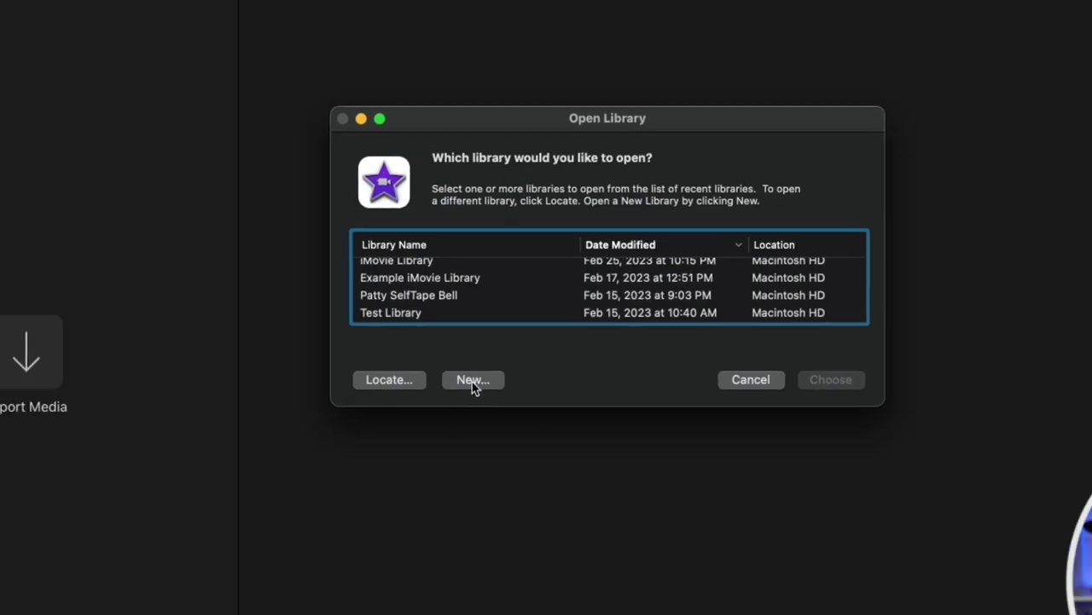
Create a new library named MikesLibrary, saved in the Movies folder.
click(472, 380)
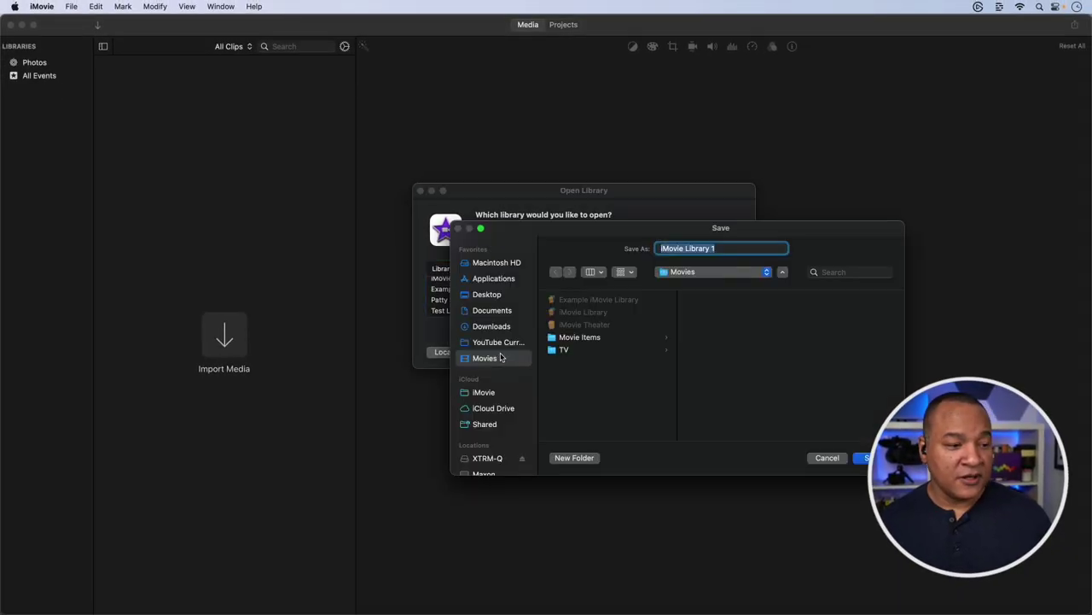
drag(622, 230, 541, 230)
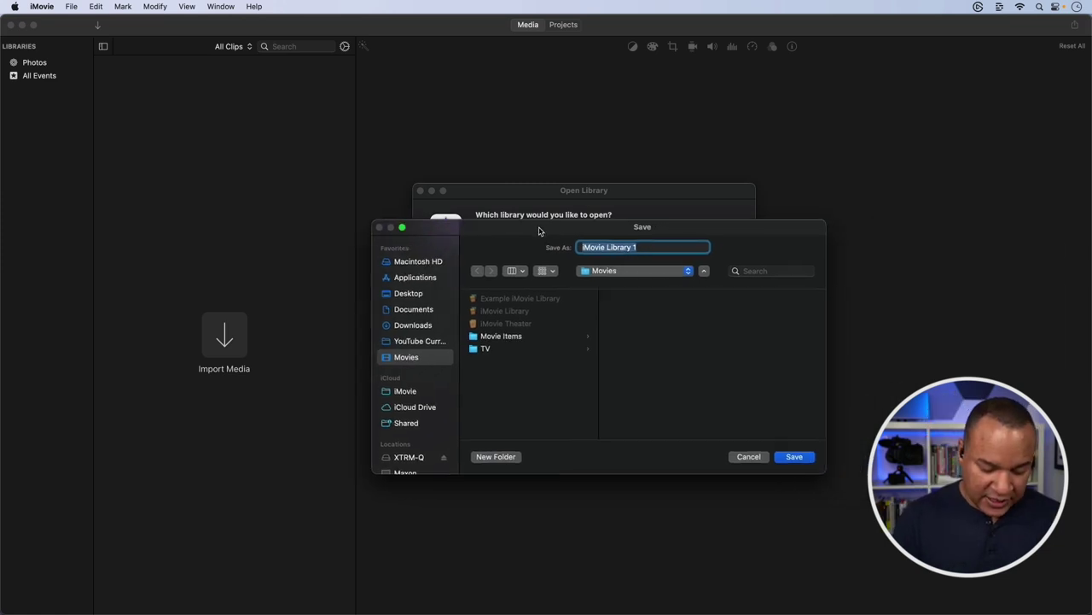
text(MikesLibrary)
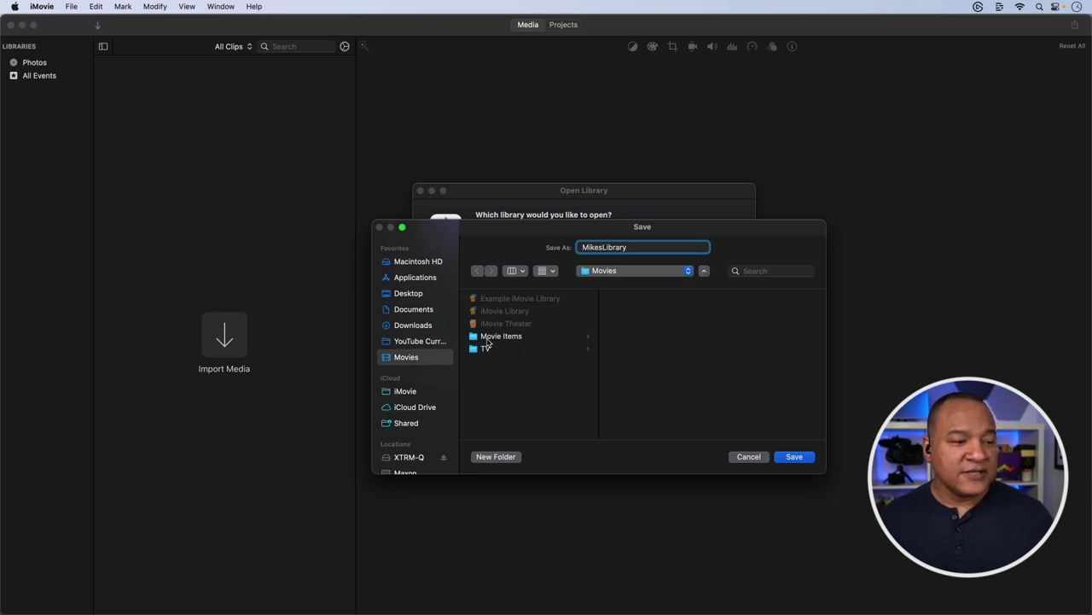
click(794, 457)
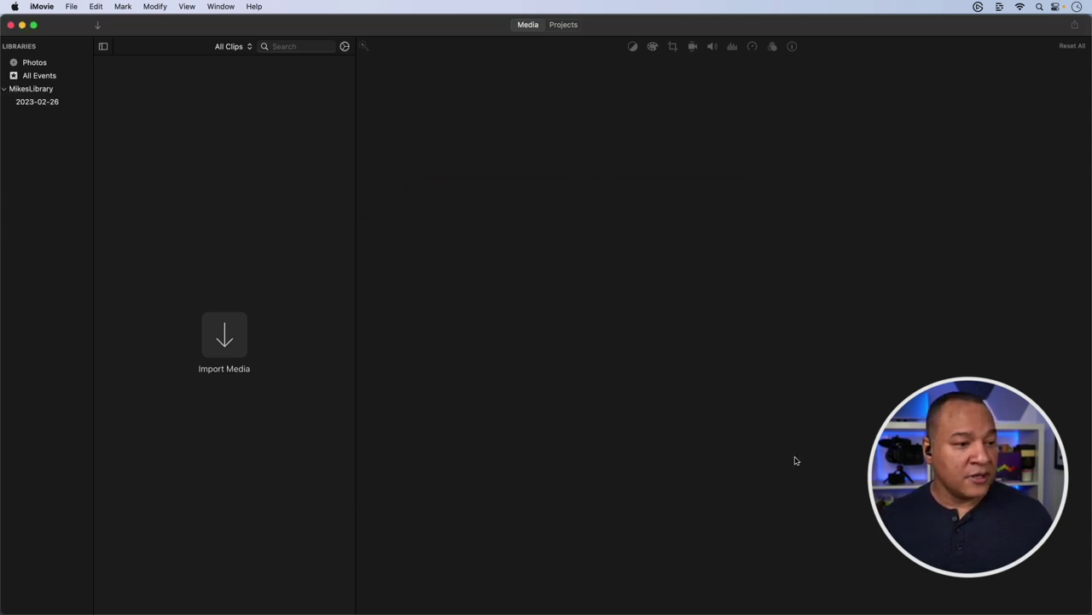
Rename the 2023-02-26 event to Video Clips.
click(29, 104)
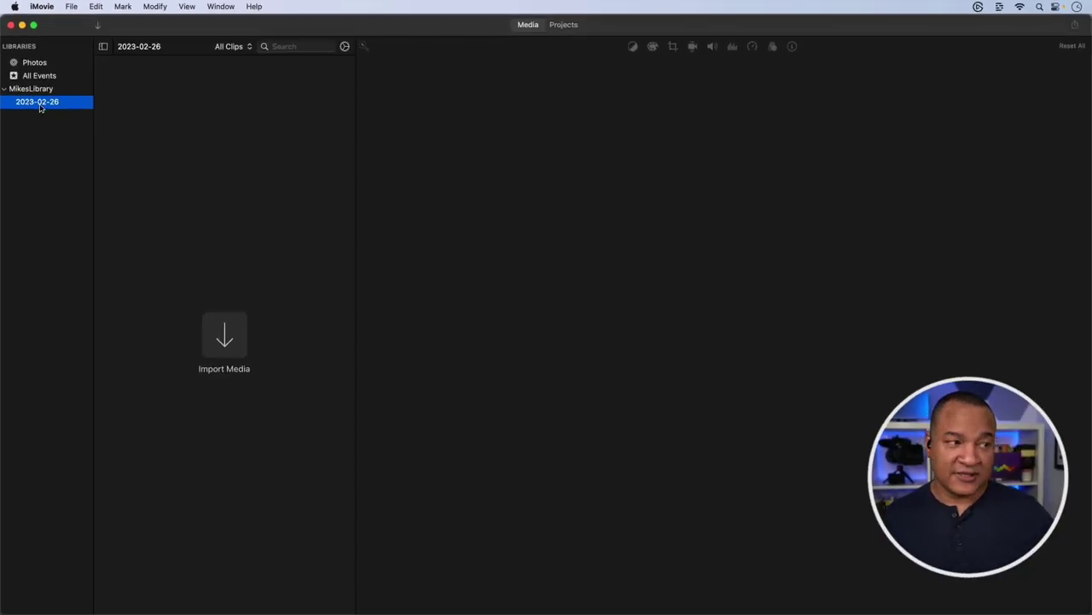
click(39, 104)
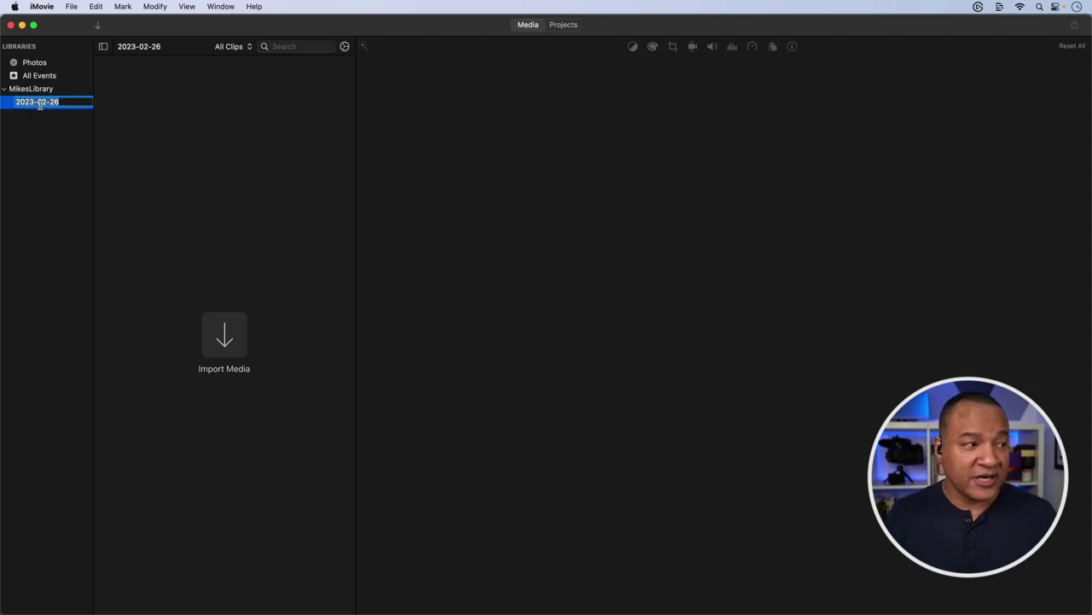
text(Video Clips)
key(Return)
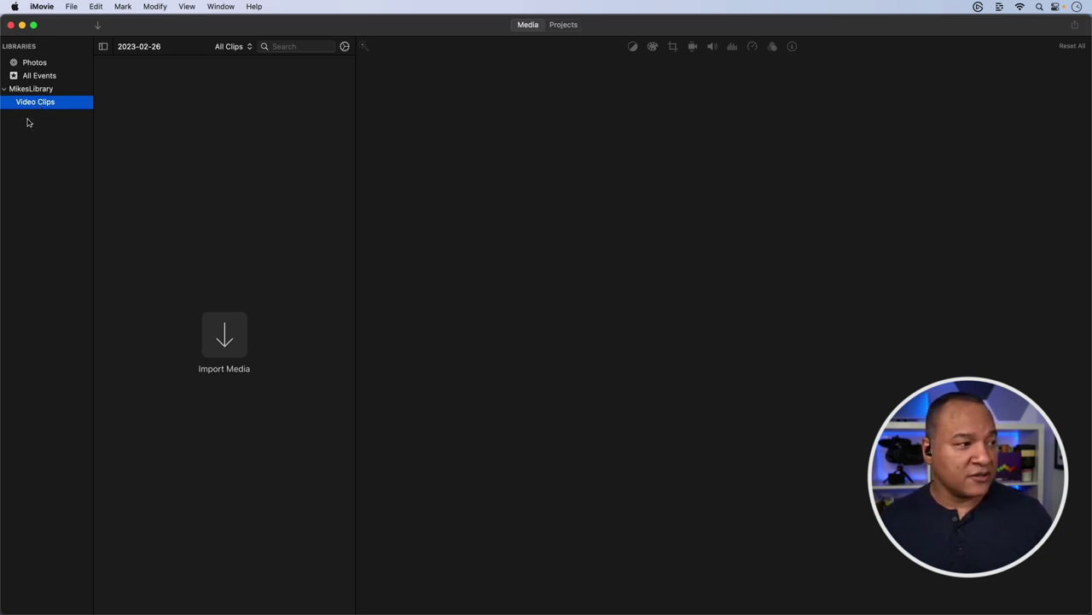
Add two new events to the library, named Audio and Graphics.
right_click(27, 123)
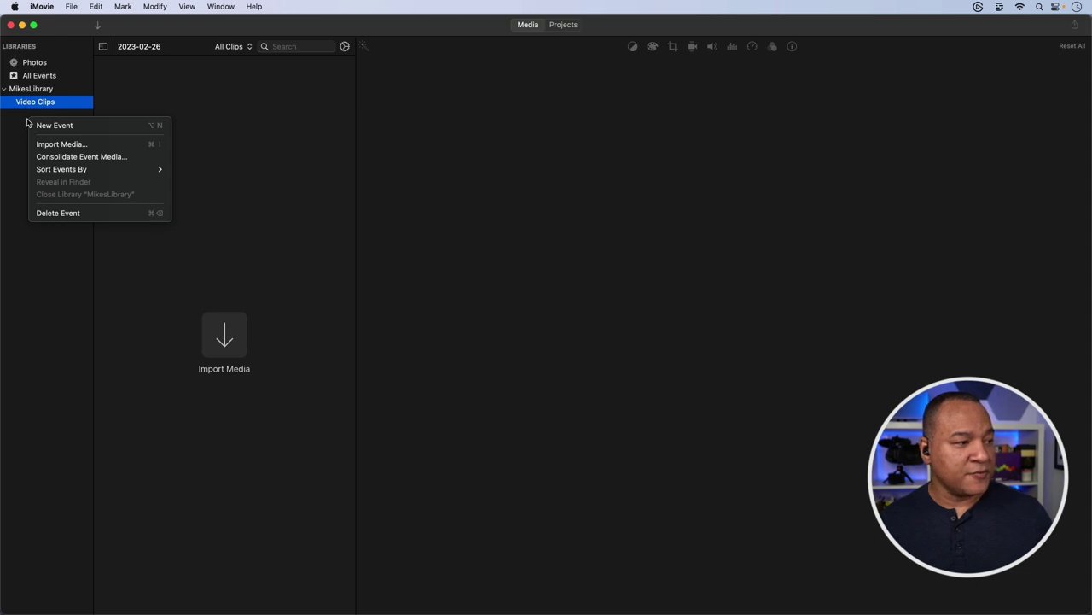
click(59, 126)
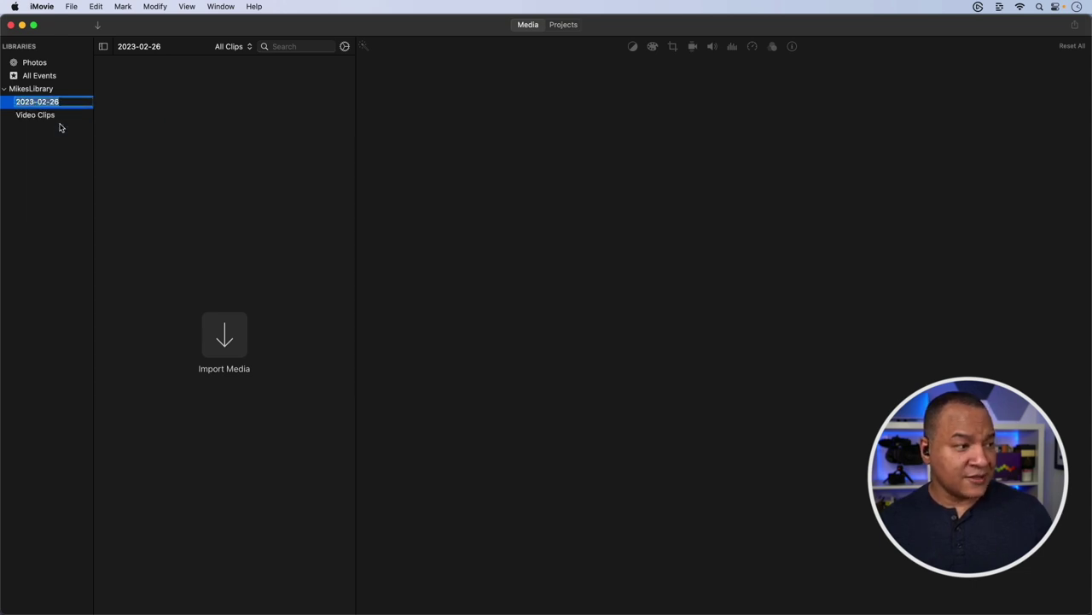
text(Audio)
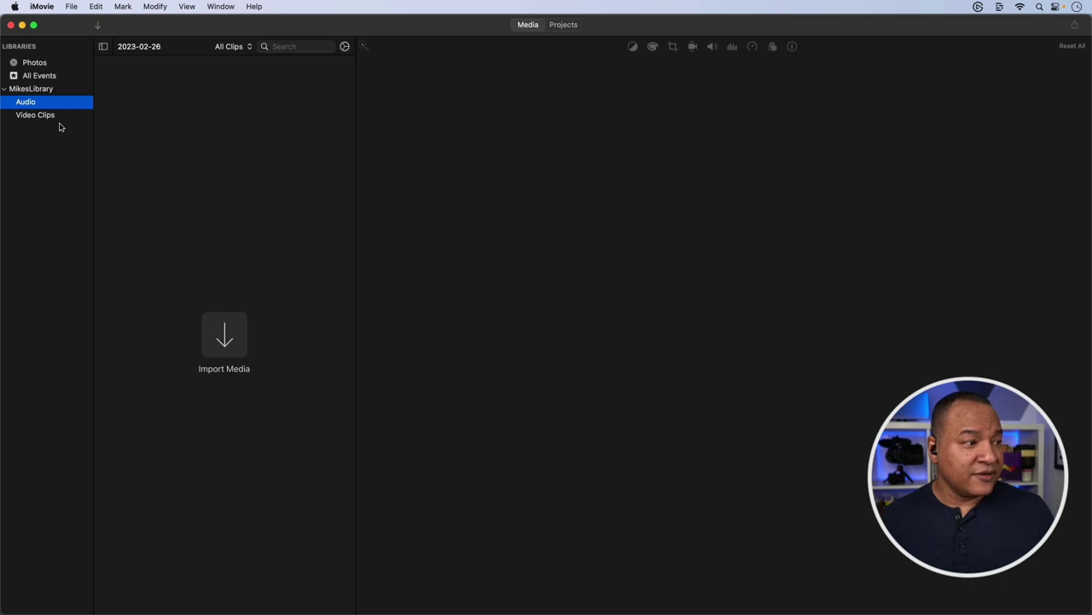
key(Return)
right_click(23, 128)
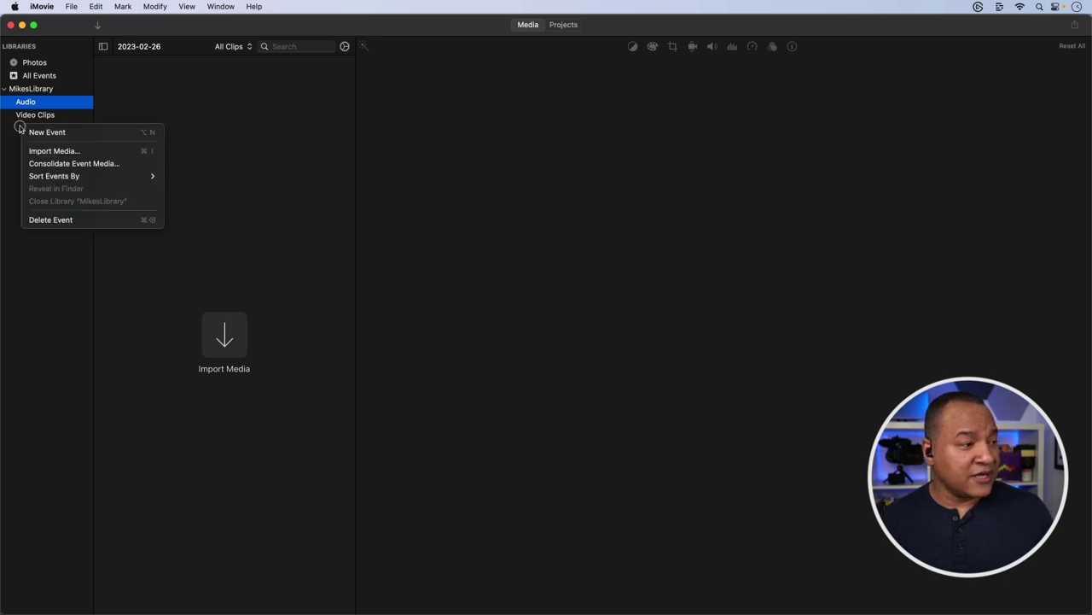
click(37, 133)
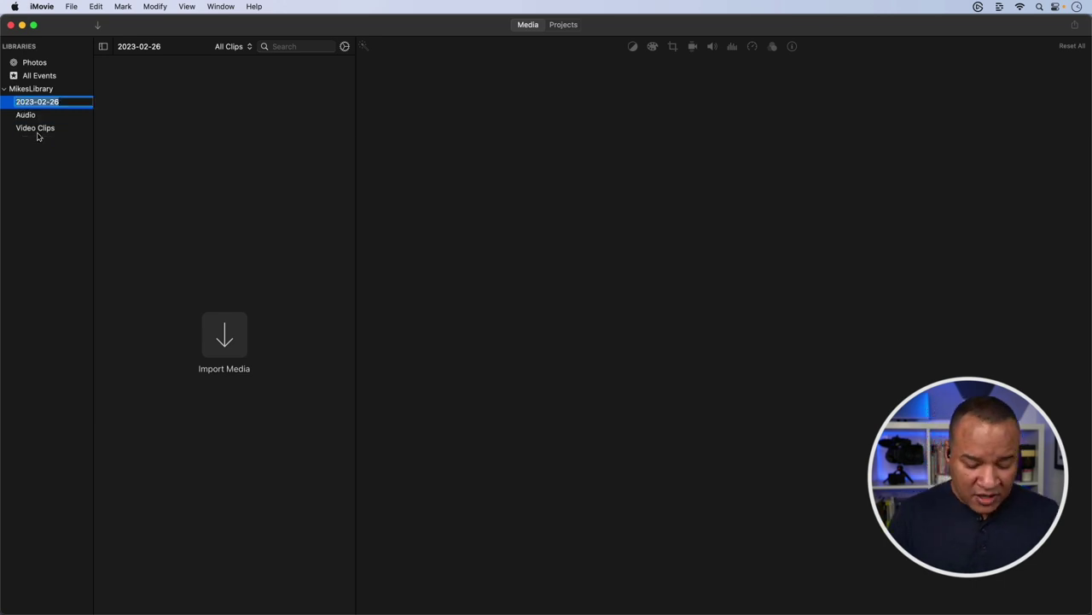
text(Grp)
key(BackSpace)
text(a)
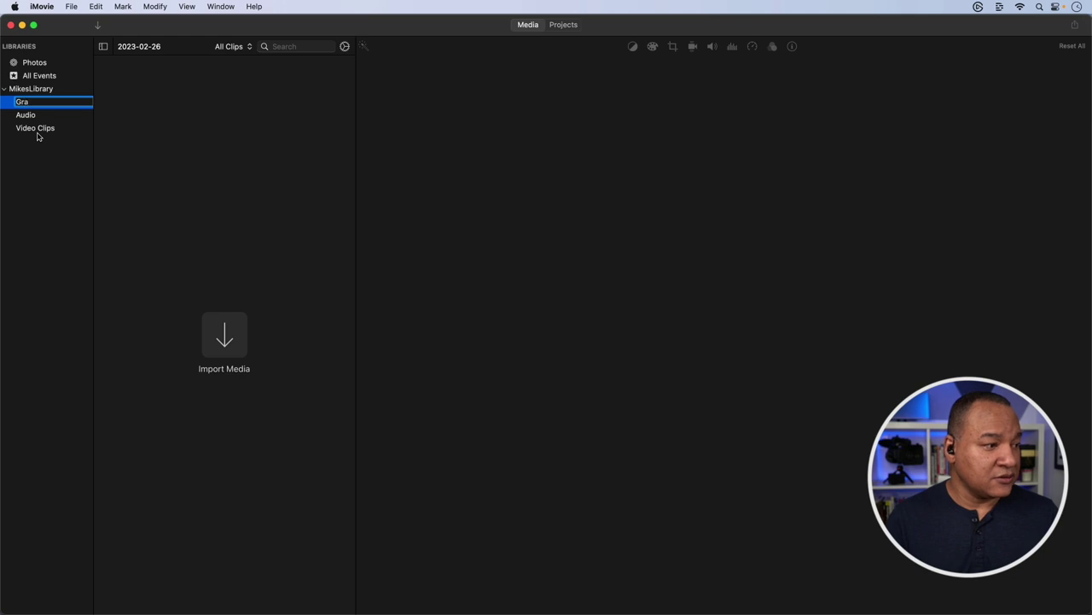
text(phics)
key(Return)
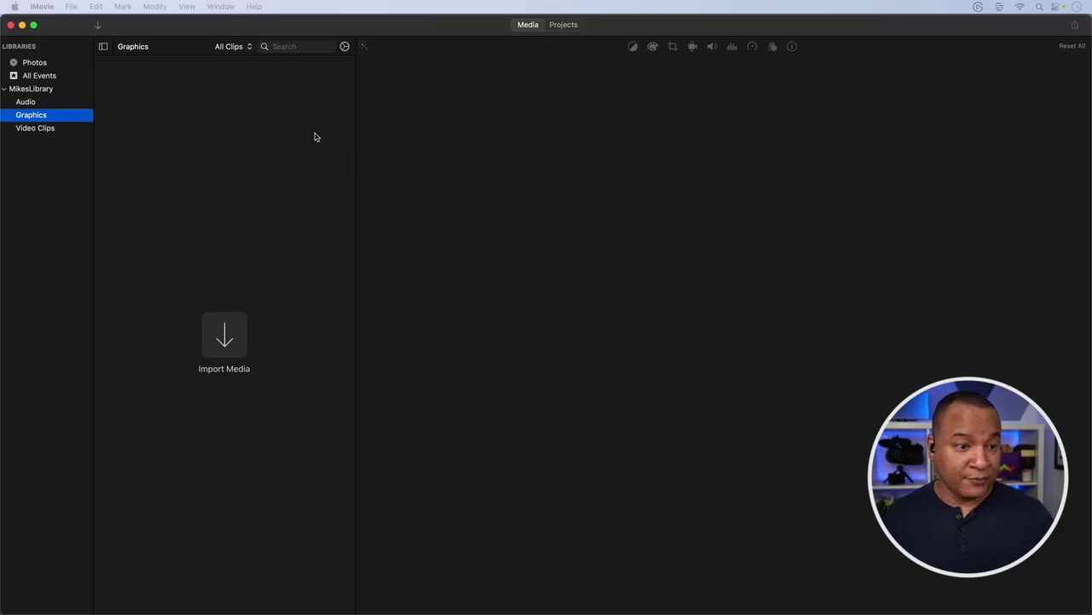
Check that the Audio, Graphics and Video Clips events are empty, then switch to Projects.
click(372, 144)
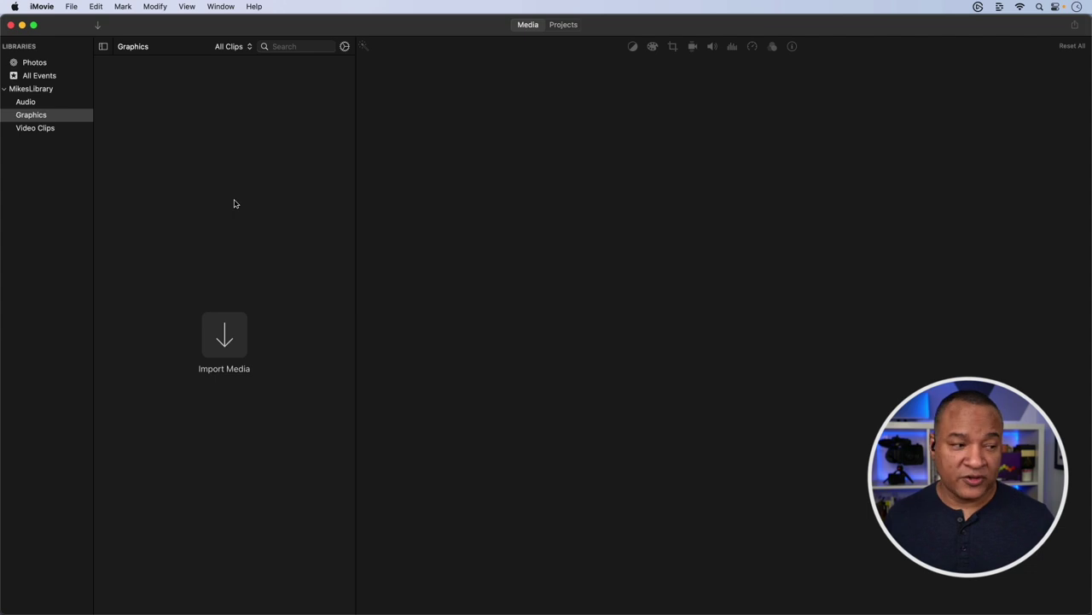
key(Up)
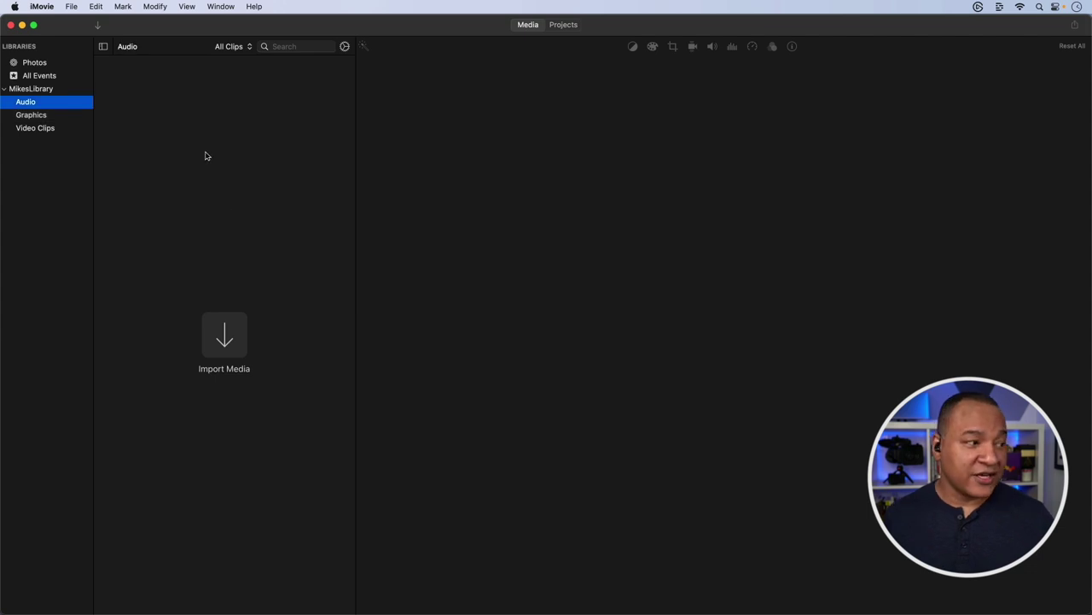
click(37, 117)
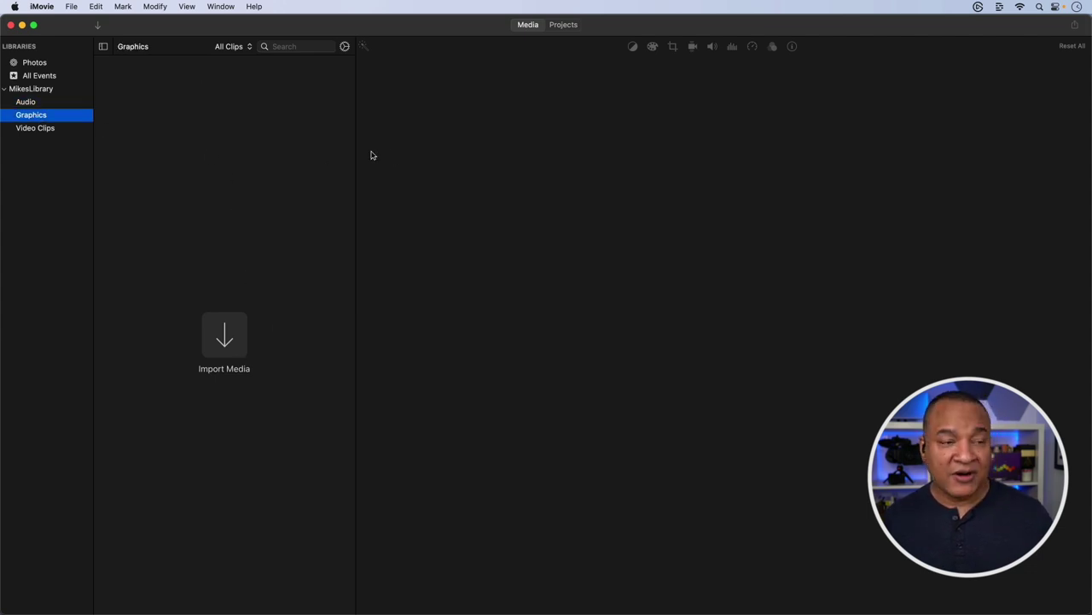
click(28, 128)
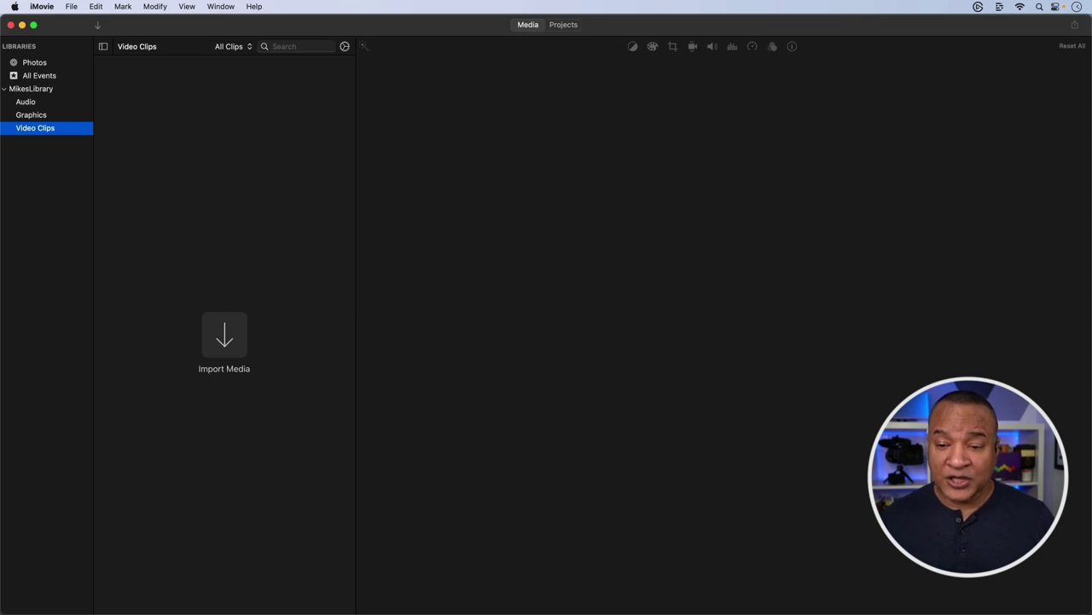
click(563, 25)
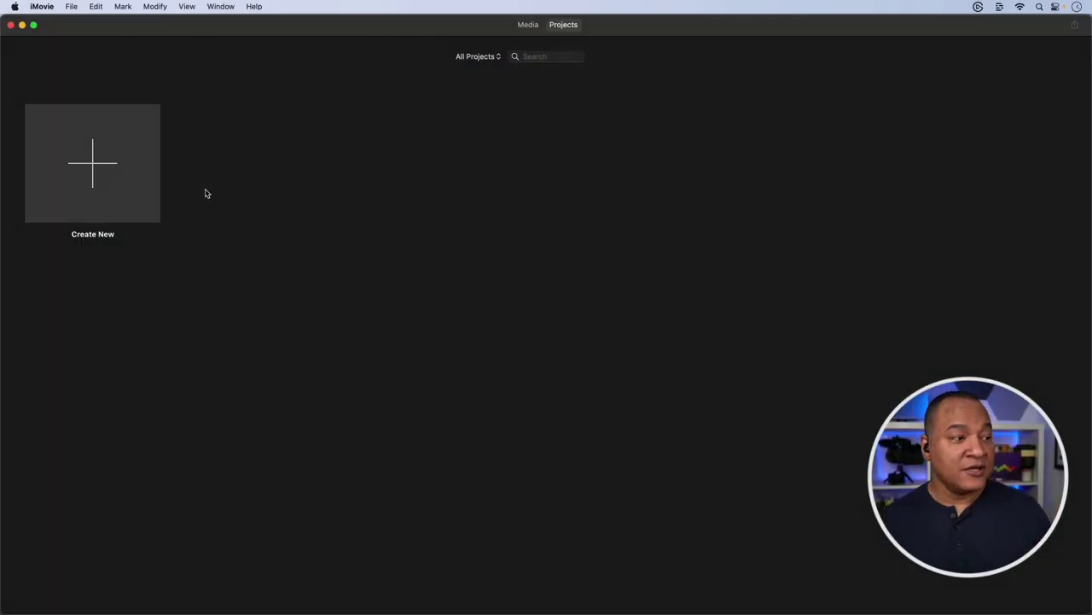
Create a new Movie project, then return to Projects to get the name prompt.
click(93, 167)
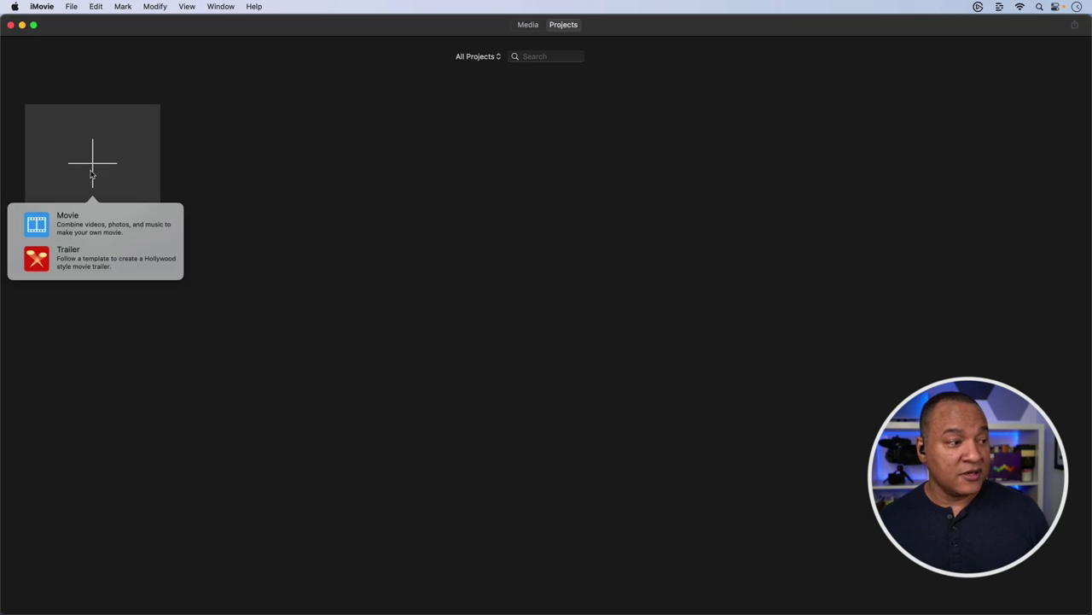
click(36, 229)
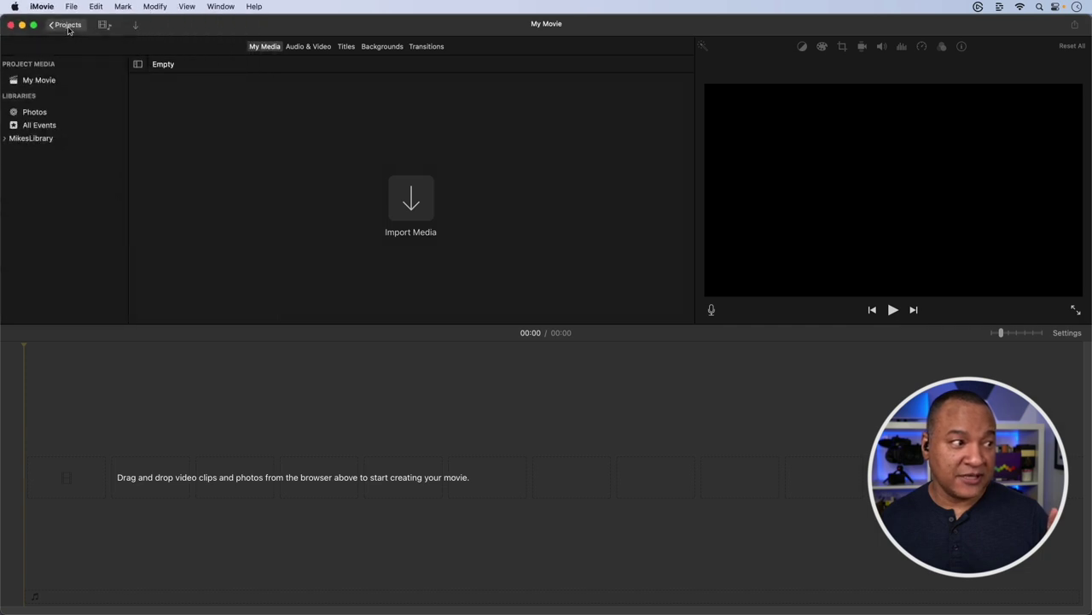
click(68, 27)
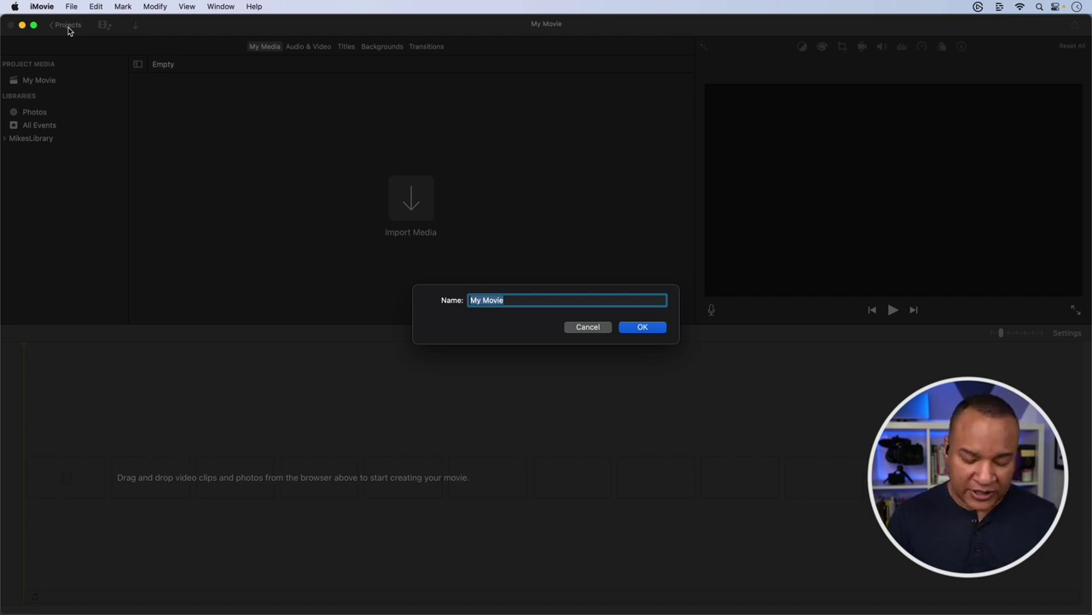
Name the project 'Geese Migration Rough Cut' and confirm.
text(Geese Migration Edit01)
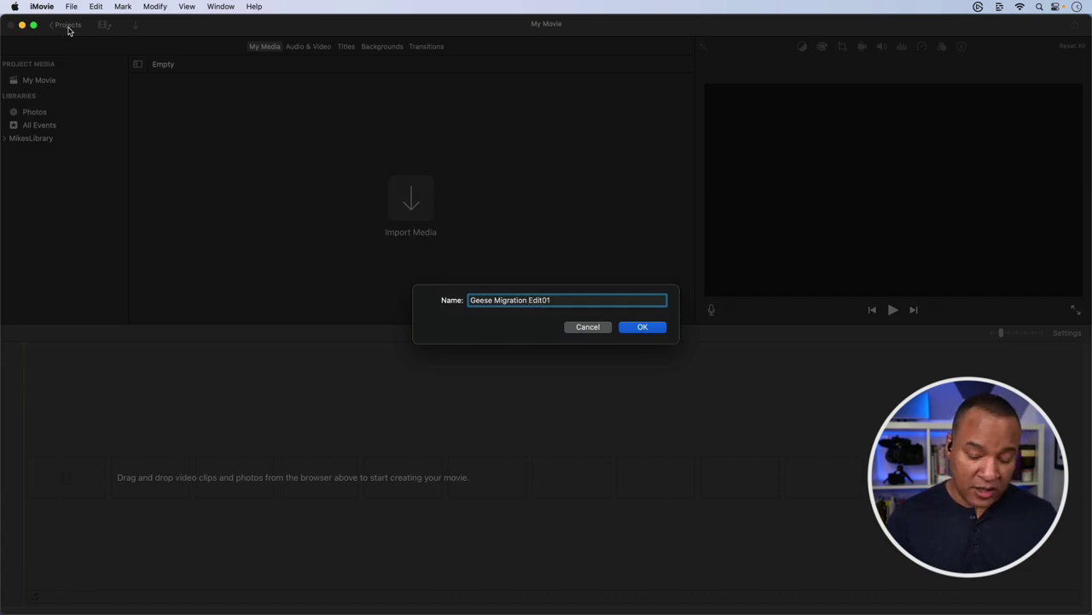
key(BackSpace)
key(BackSpace)
key(BackSpace)
key(BackSpace)
key(BackSpace)
key(BackSpace)
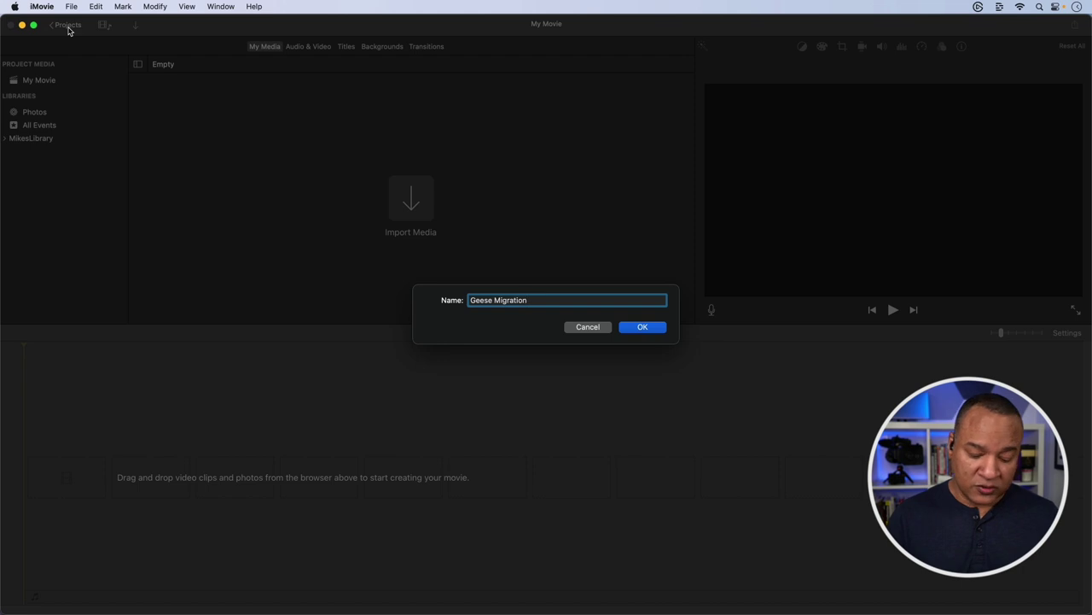
text(Rought)
key(BackSpace)
text(Cut)
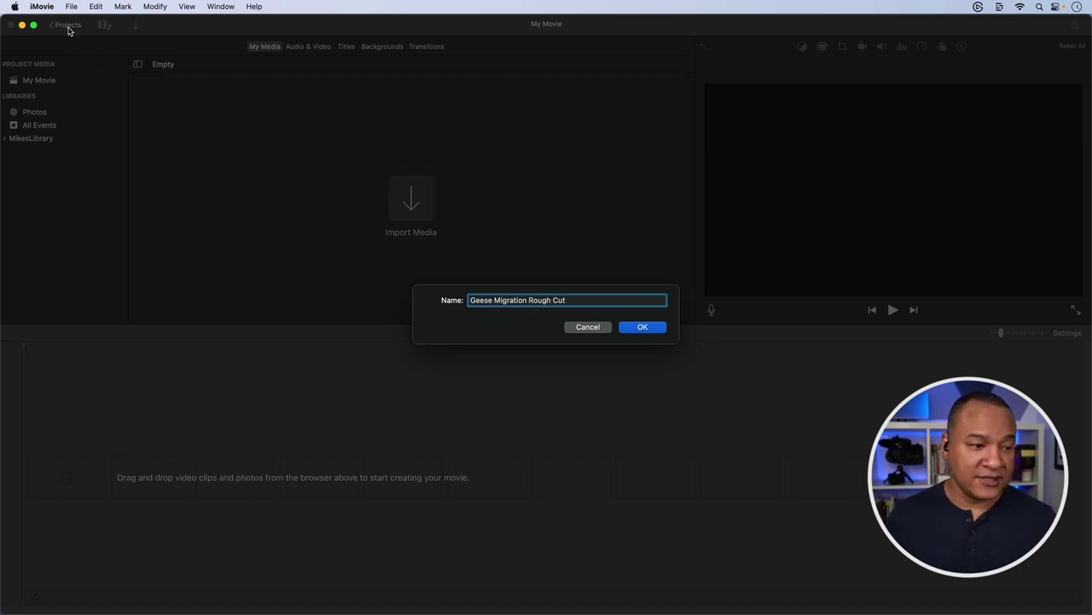
click(641, 328)
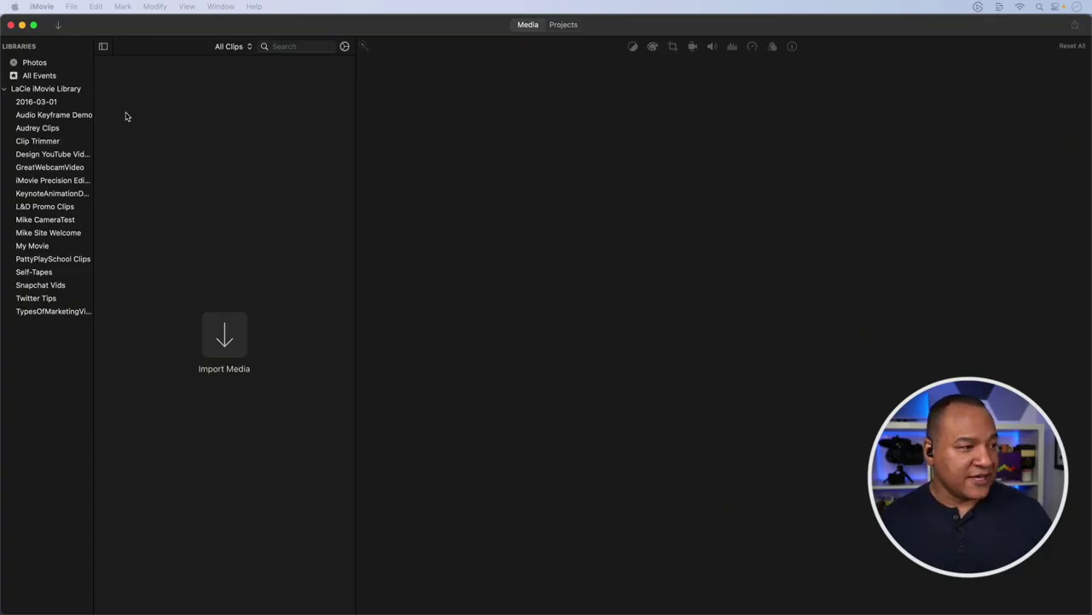
Browse the LaCie events, from Audio Keyframe Demo through site welcome, ending on GreatWebcamVideo.
click(37, 118)
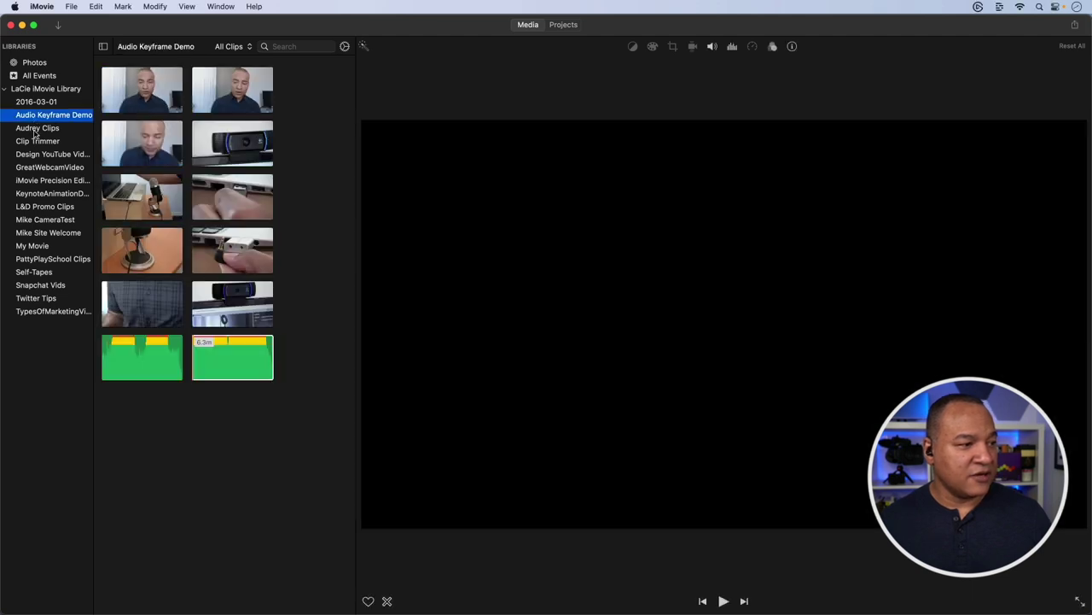
click(34, 130)
click(31, 142)
click(33, 155)
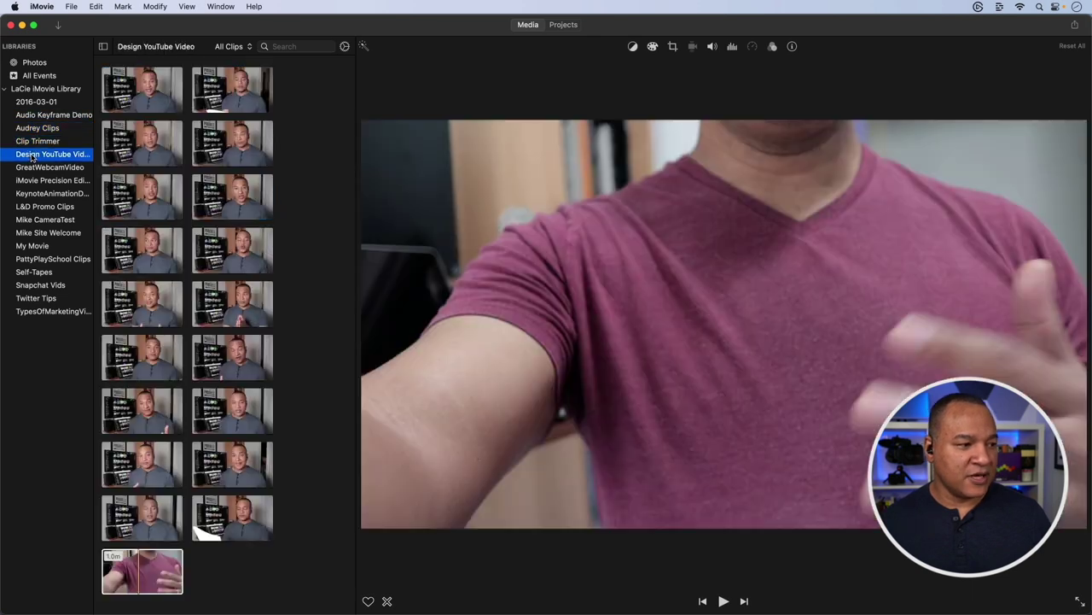
click(30, 180)
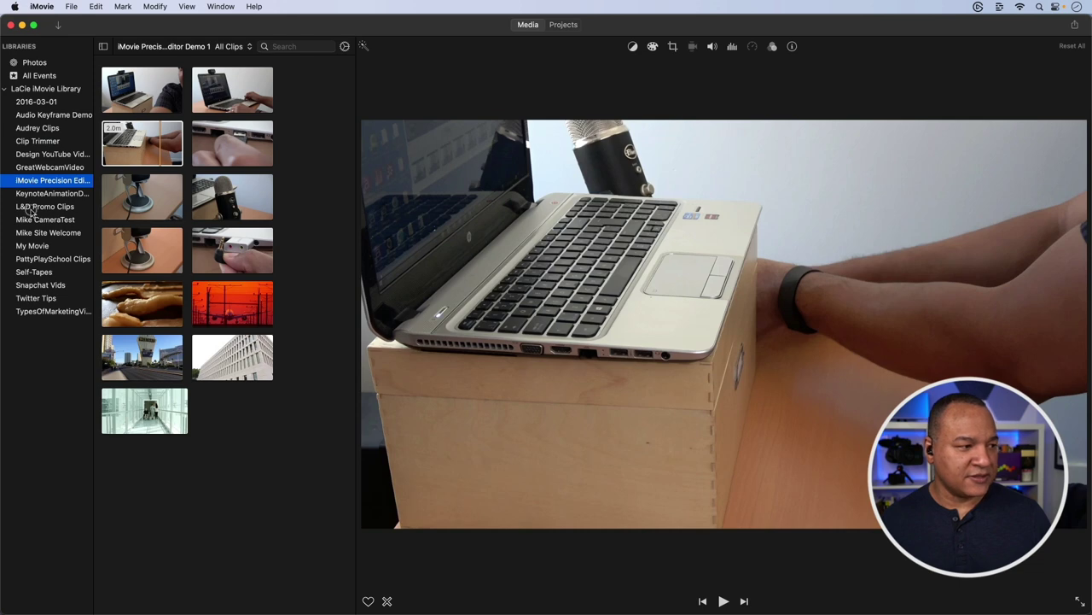
click(33, 208)
click(35, 233)
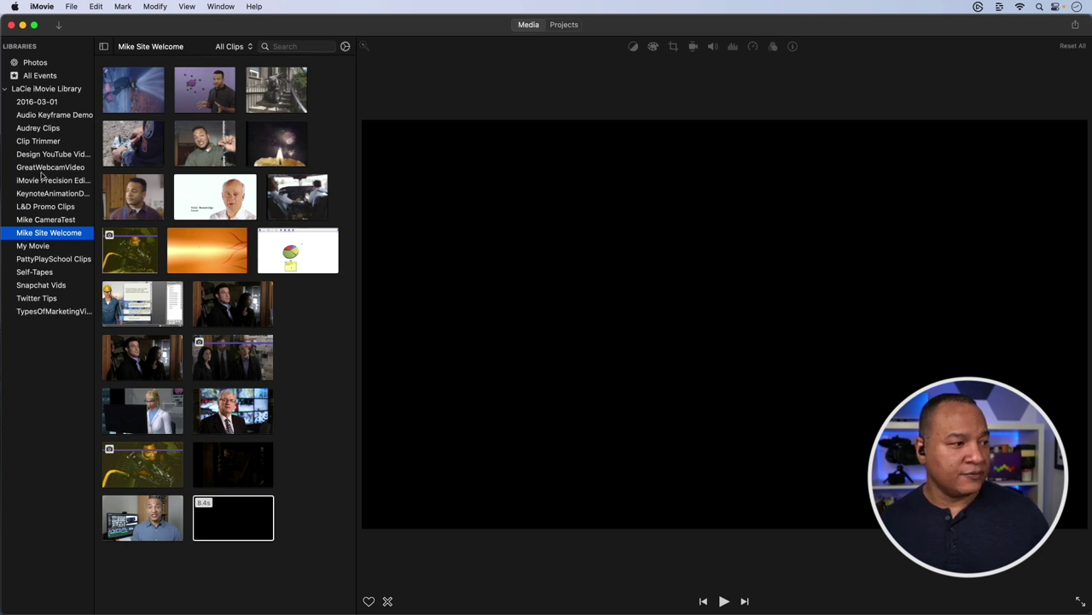
click(40, 170)
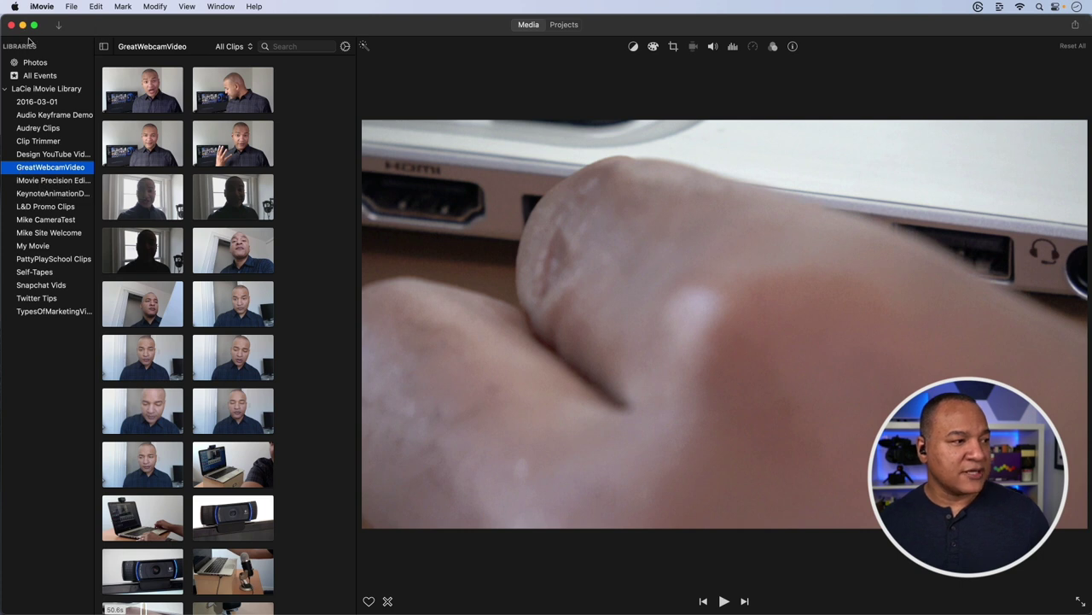
Create a new library called 'Great Webcam Video' from File > Open Library, saved in Movies.
click(71, 7)
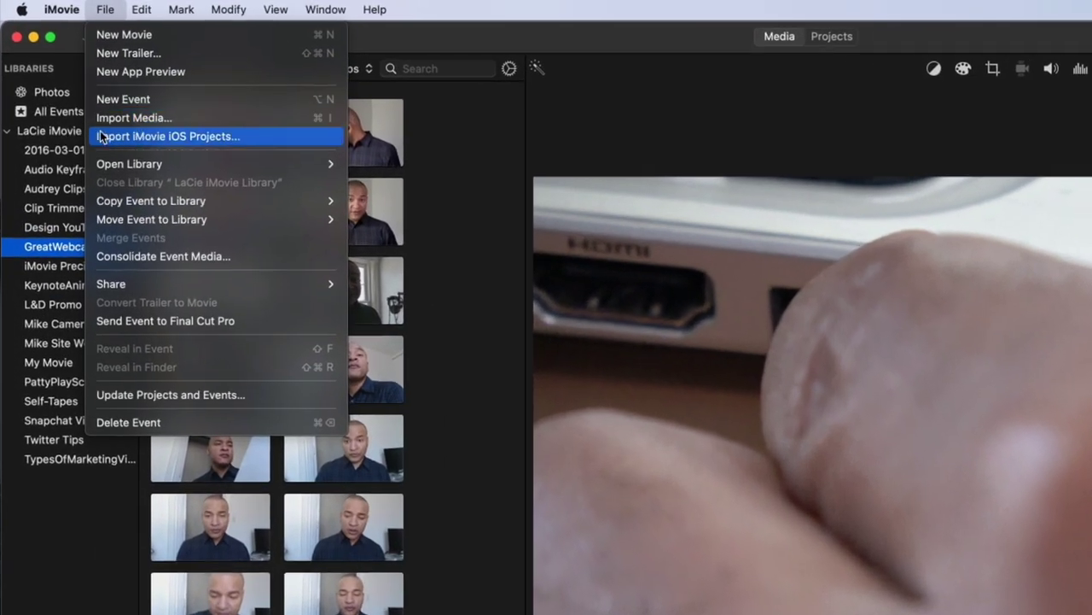
mouse_move(79, 116)
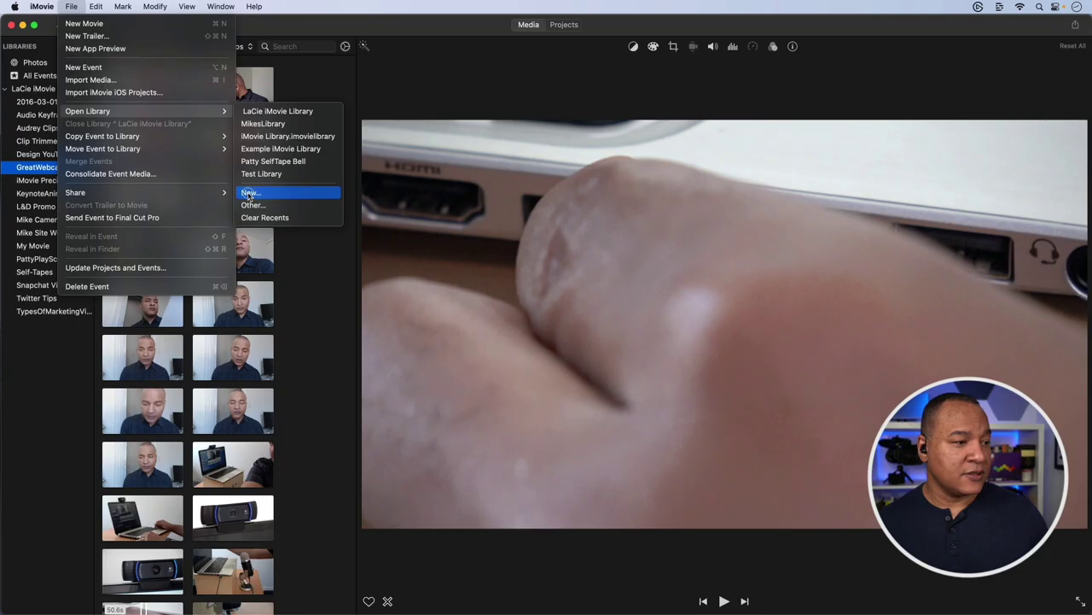
click(424, 287)
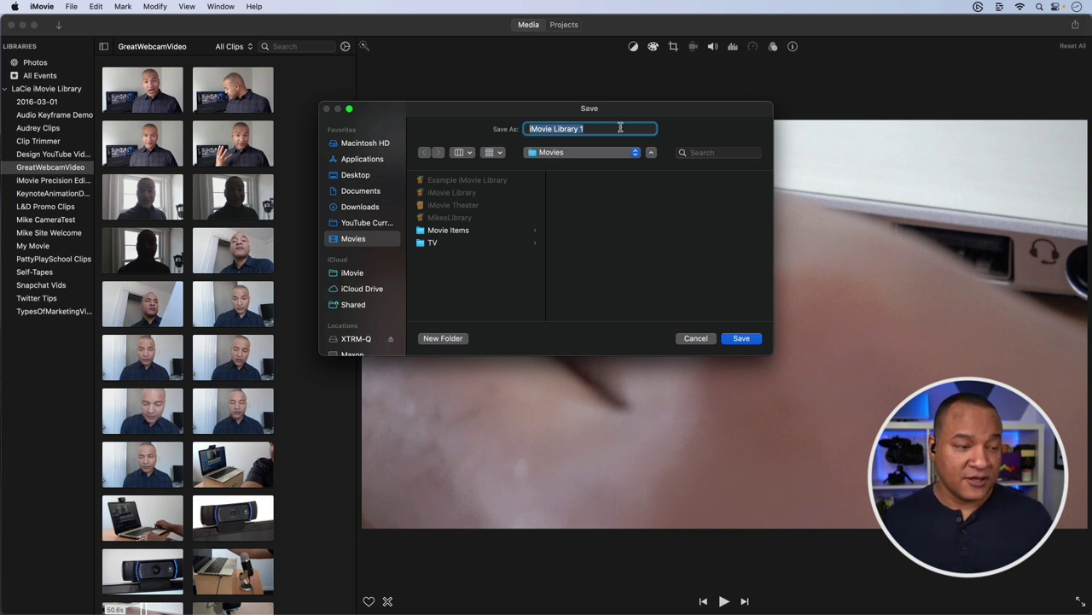
text(Great)
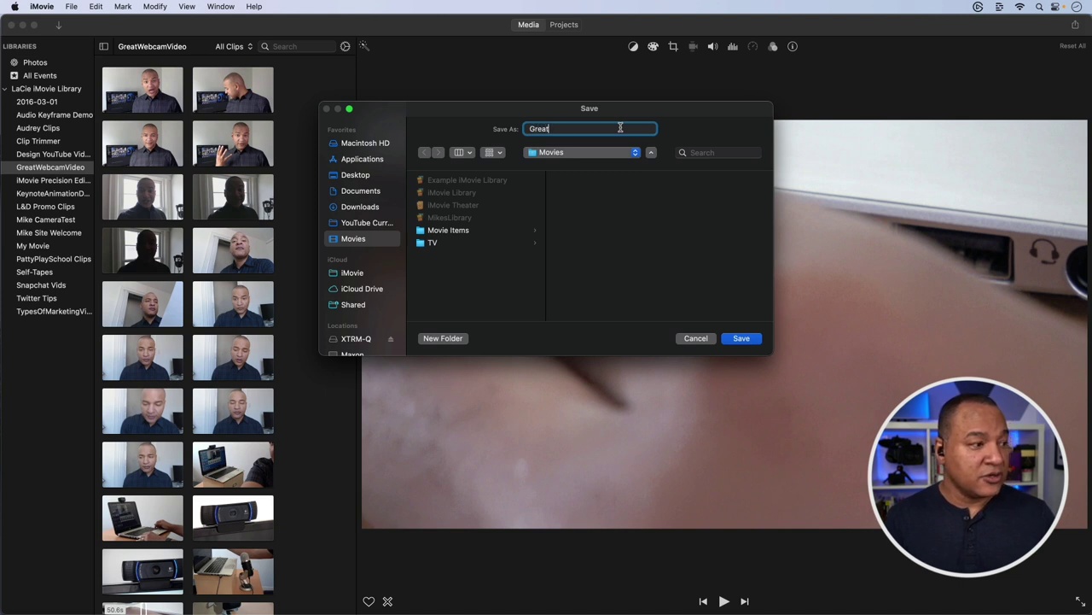
text( Webcam Video)
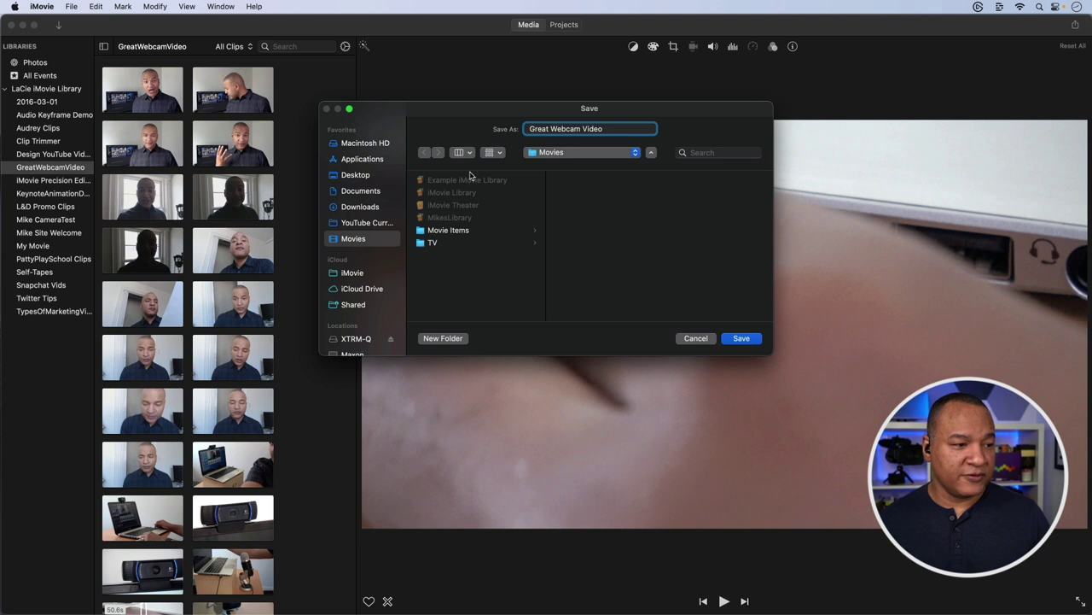
click(741, 338)
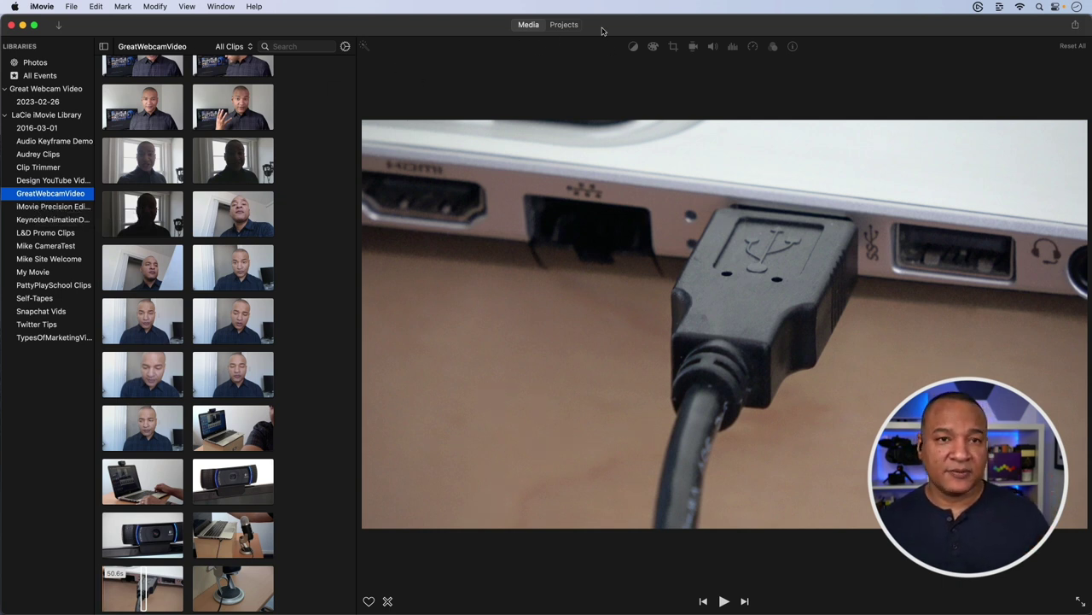
click(574, 24)
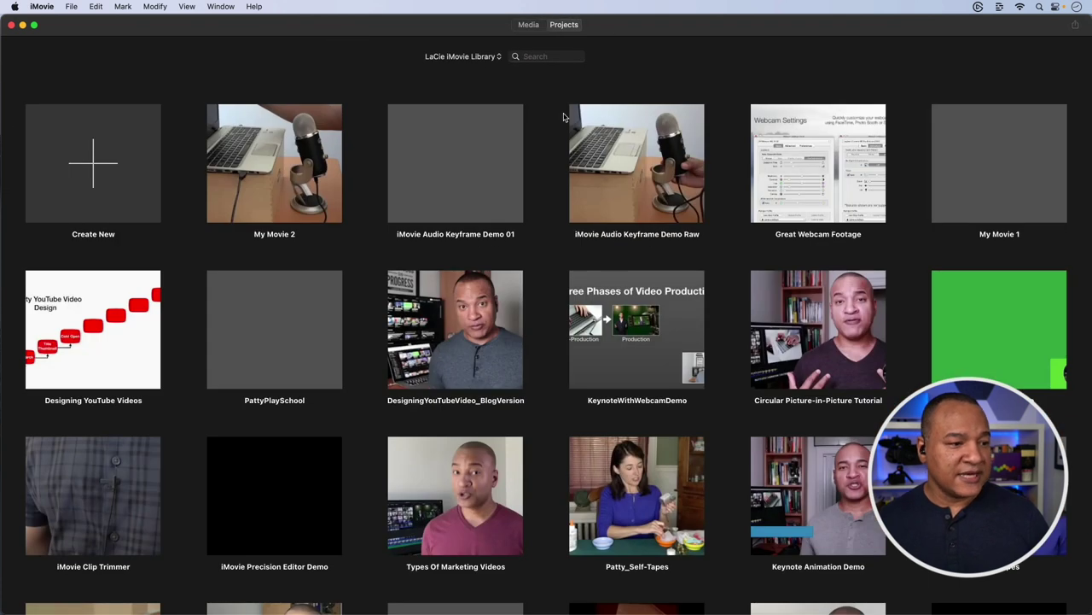
click(800, 179)
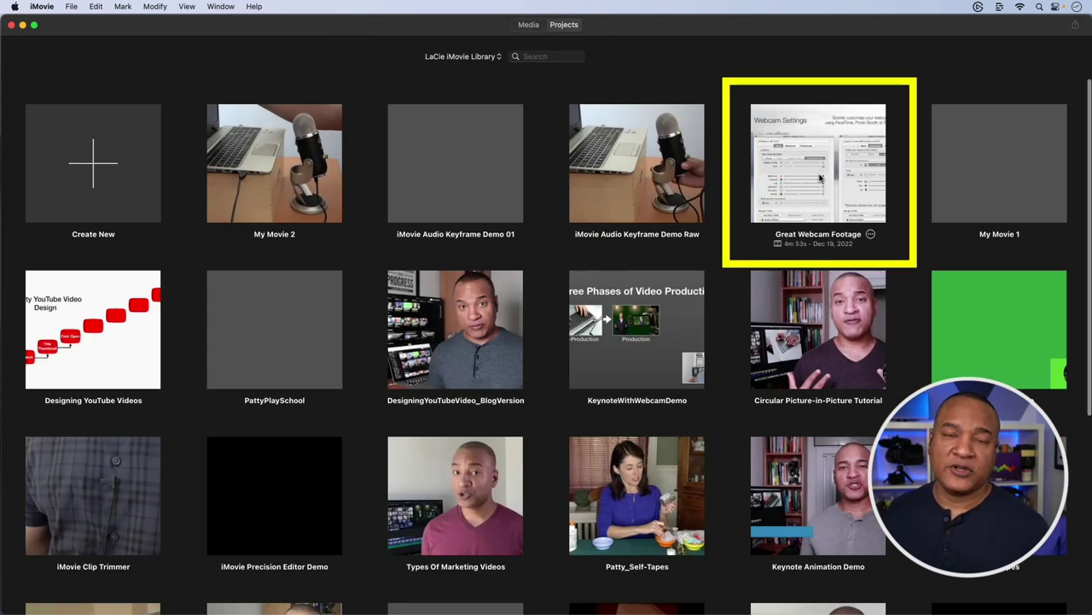
double_click(813, 147)
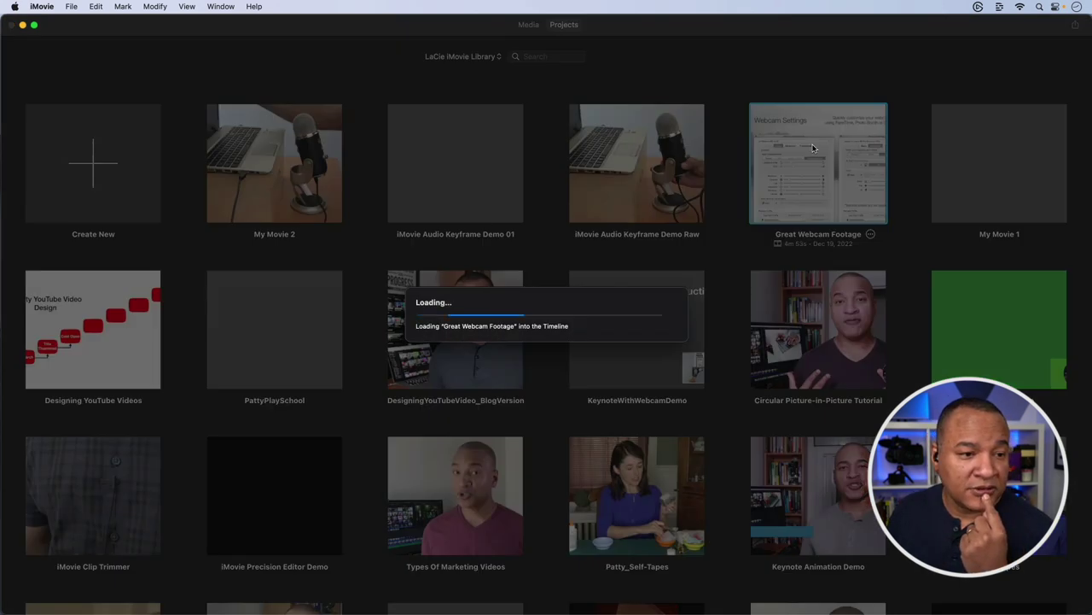
scroll(453, 545, up, 5)
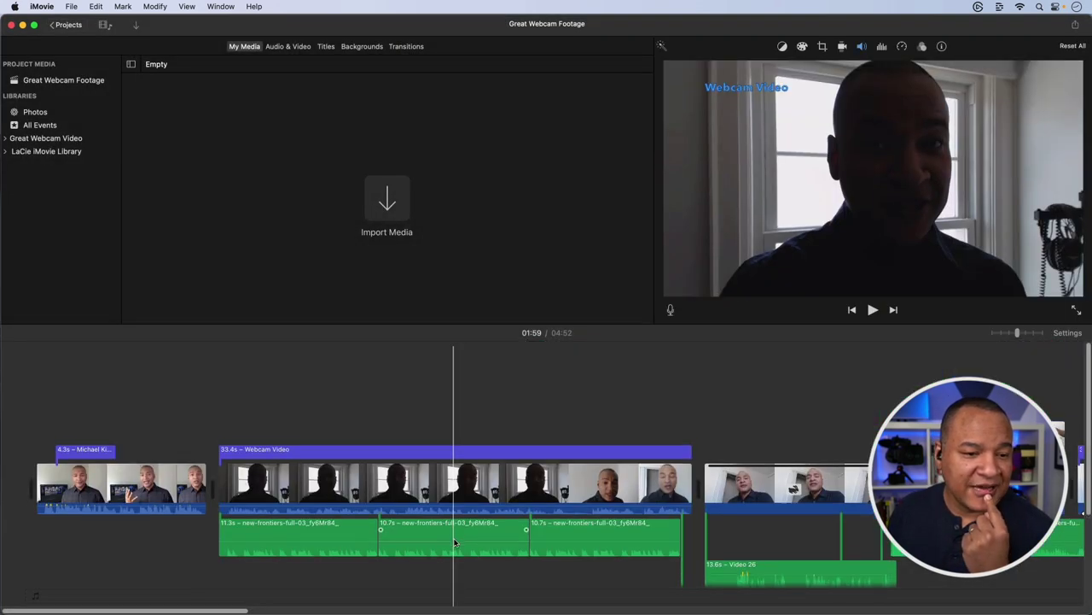
key(super+minus)
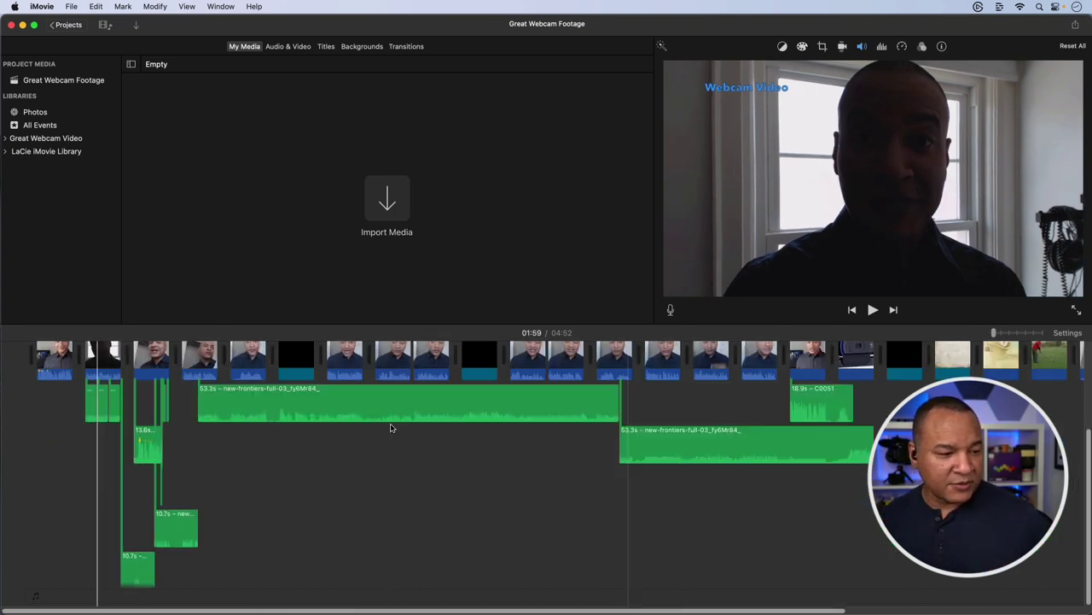
scroll(375, 478, up, 3)
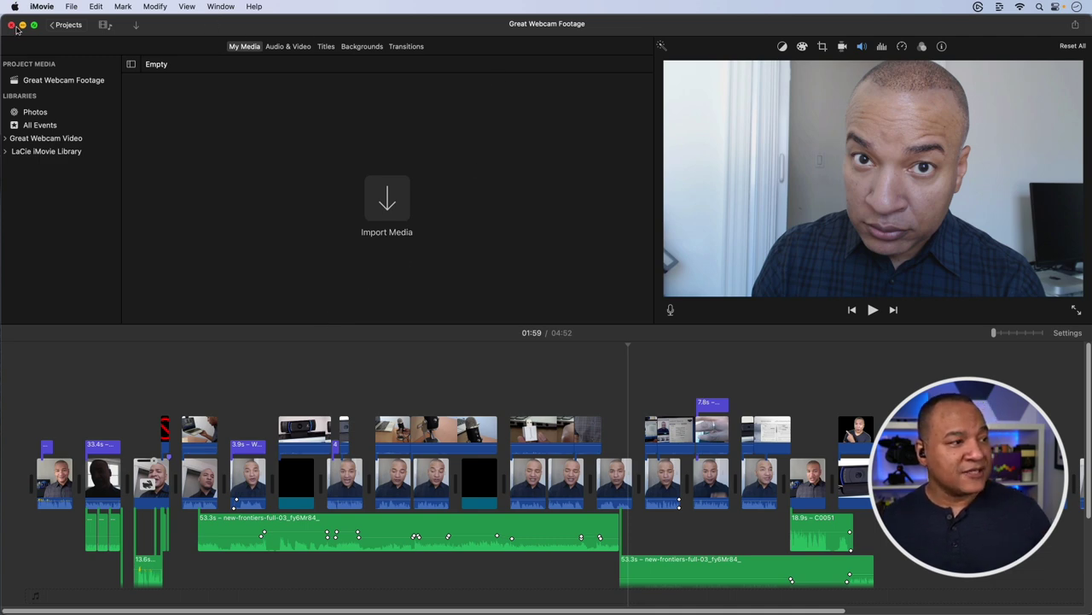
click(68, 27)
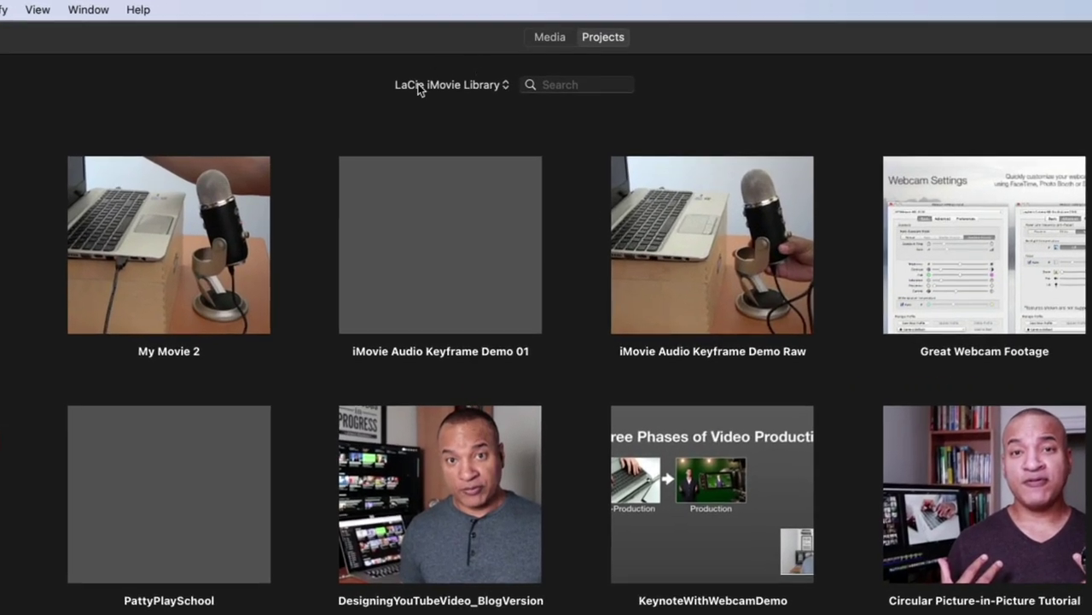
click(551, 40)
click(609, 40)
click(505, 86)
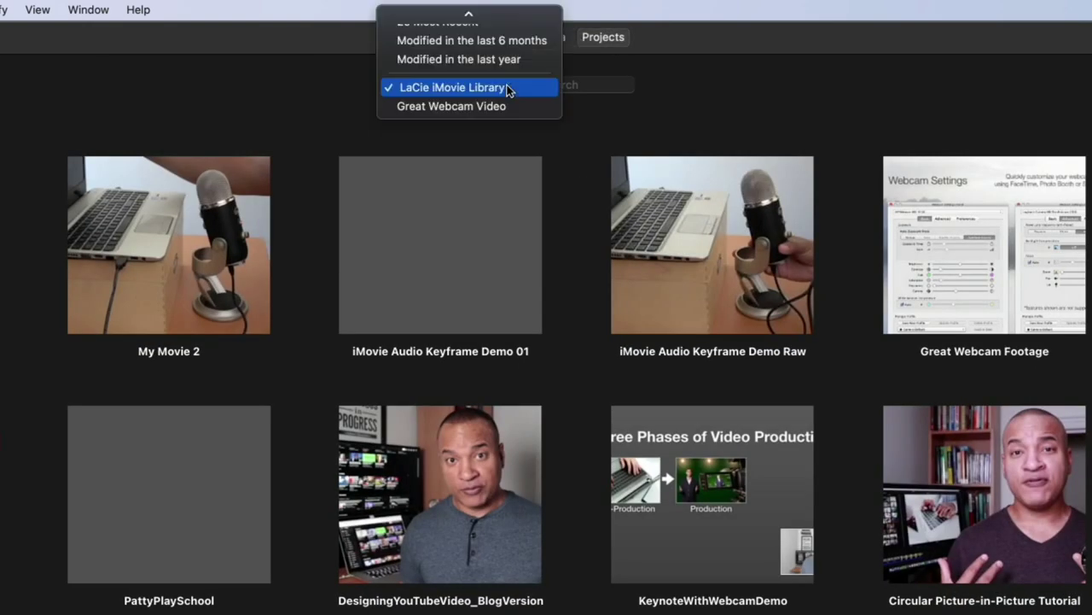
scroll(495, 73, up, 2)
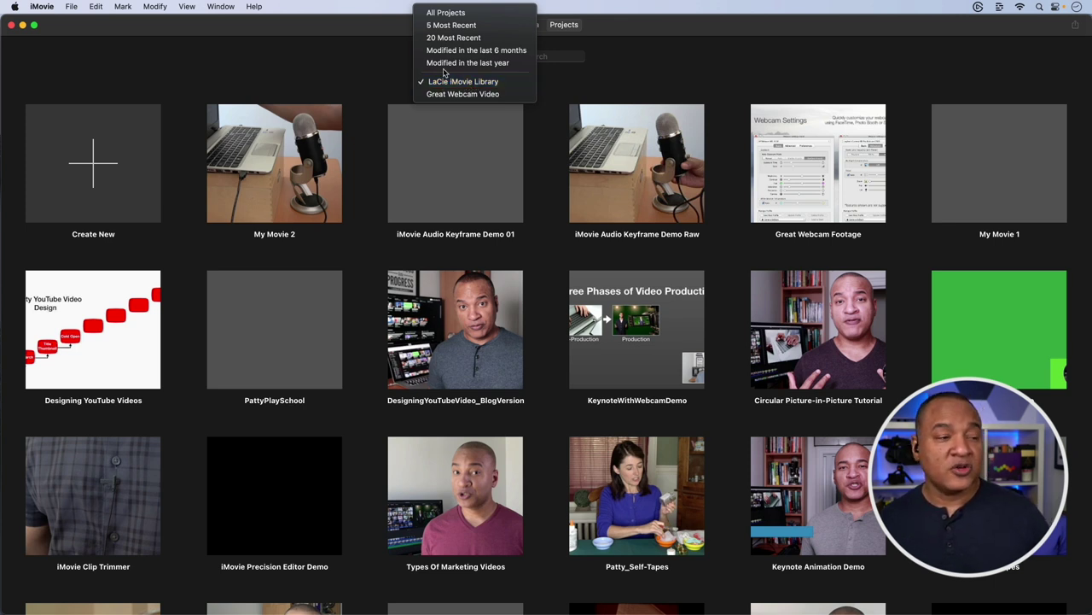
click(453, 14)
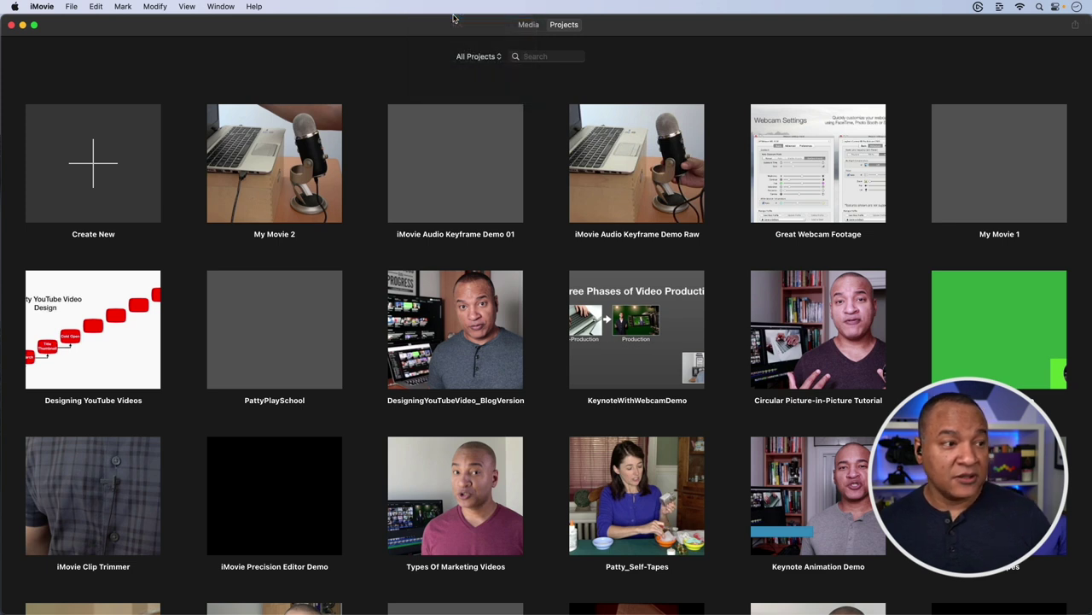
click(498, 58)
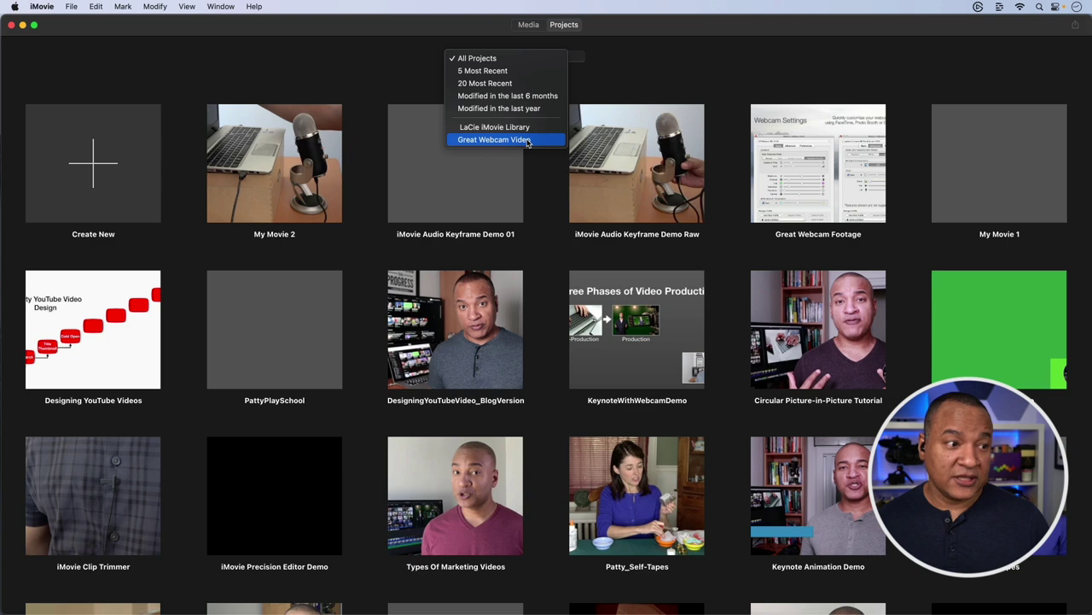
click(501, 140)
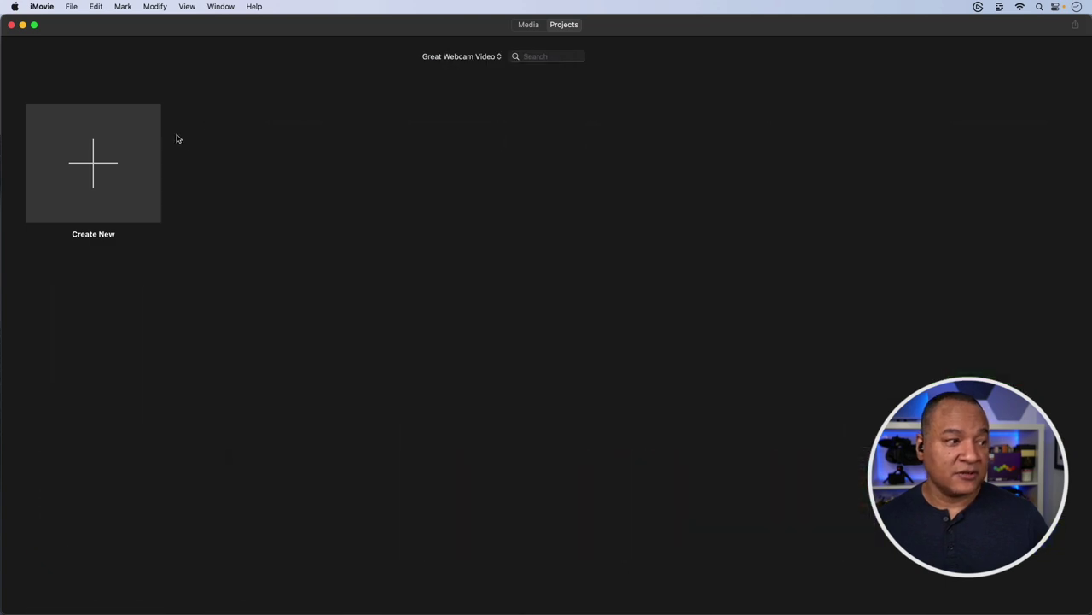
click(497, 58)
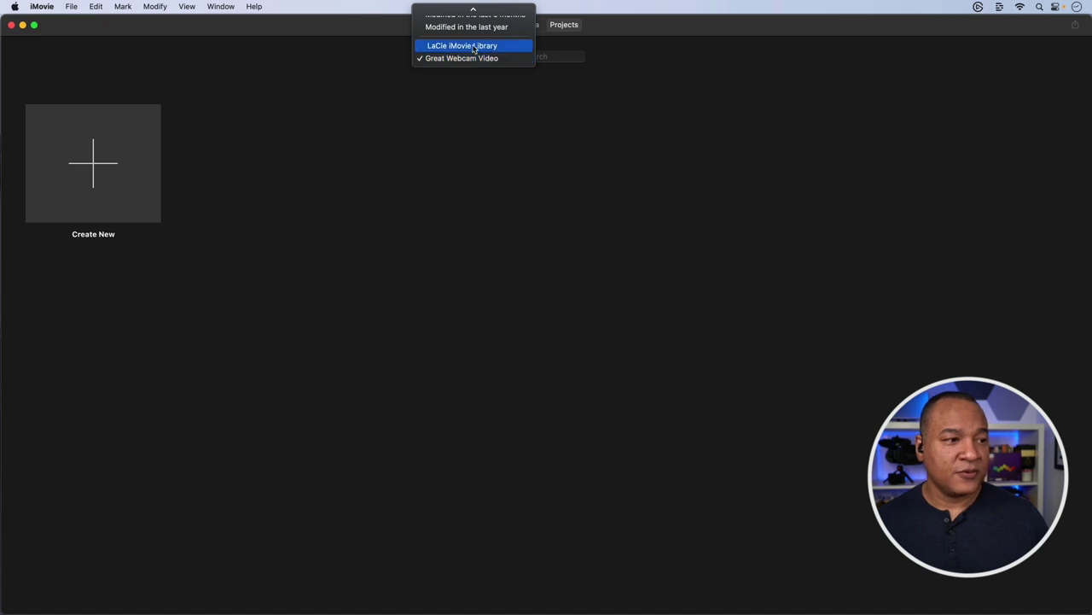
click(475, 44)
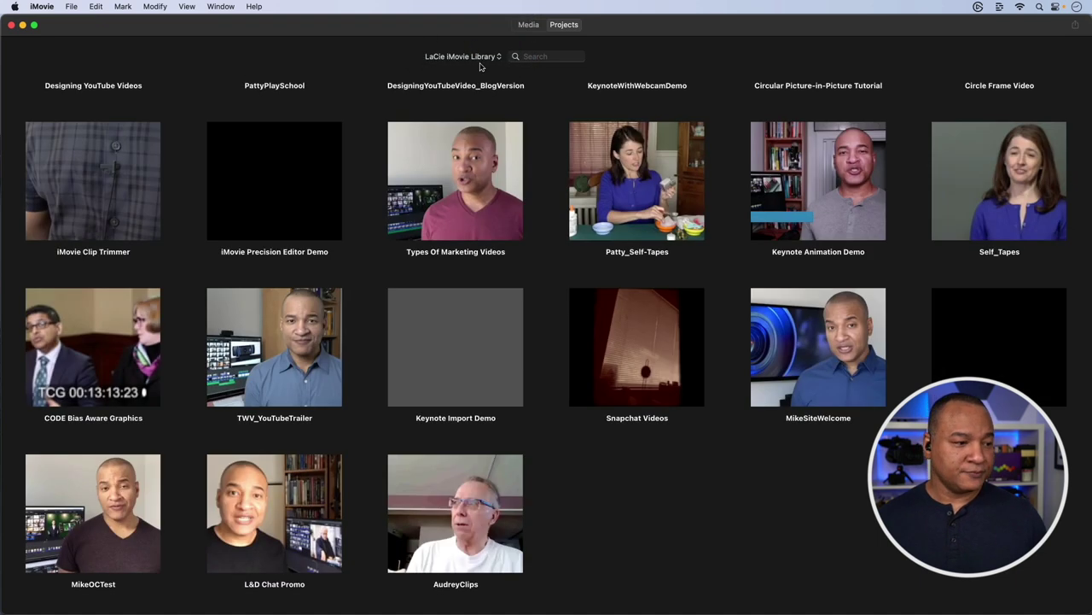
scroll(553, 232, up, 5)
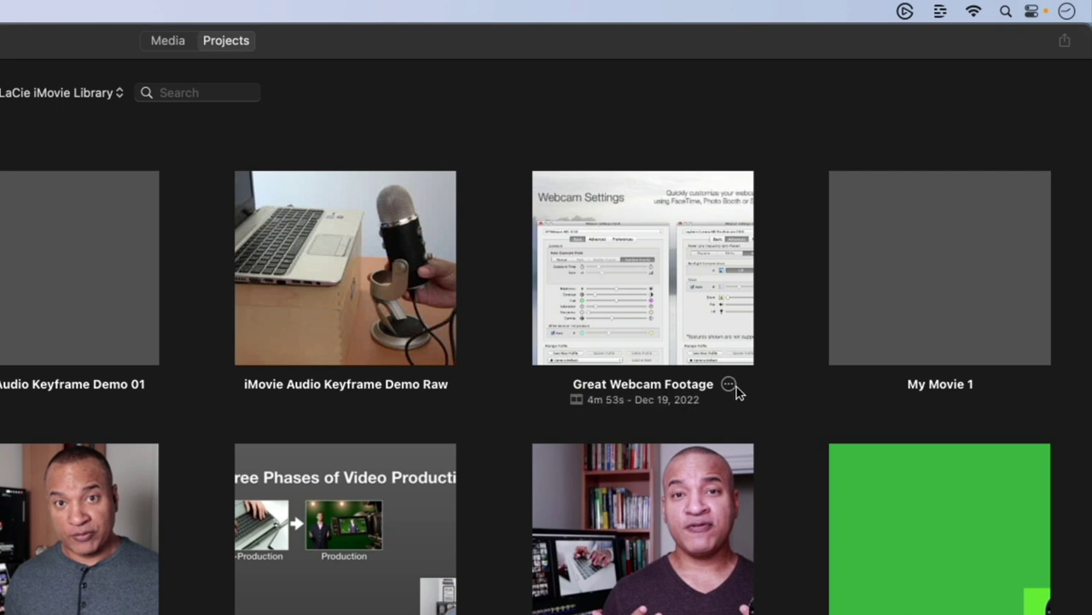
Move the Great Webcam Footage project to the Great Webcam Video library.
click(728, 384)
mouse_move(823, 481)
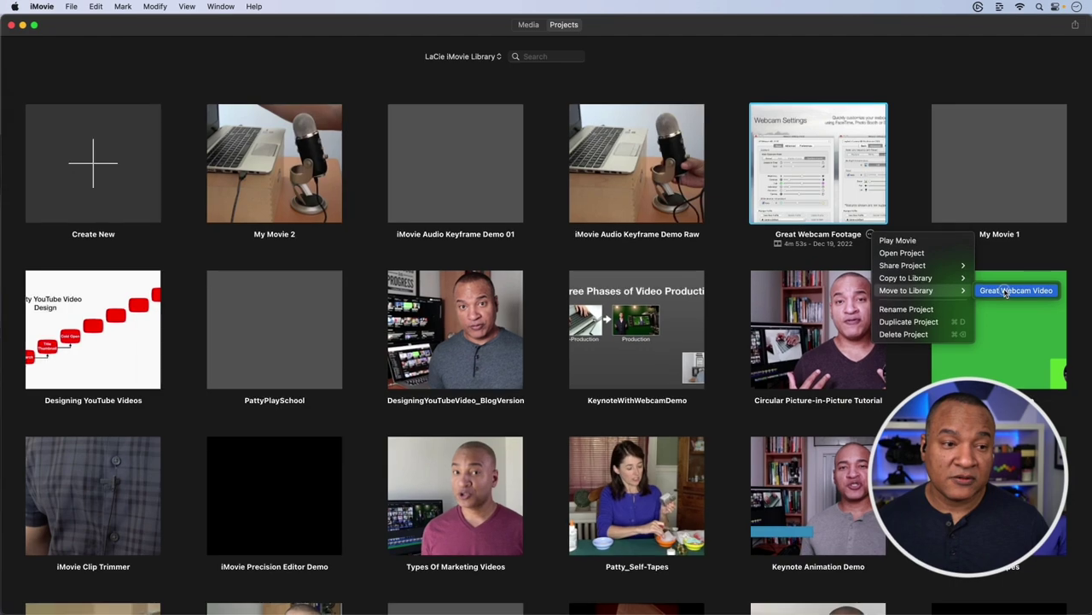
click(942, 480)
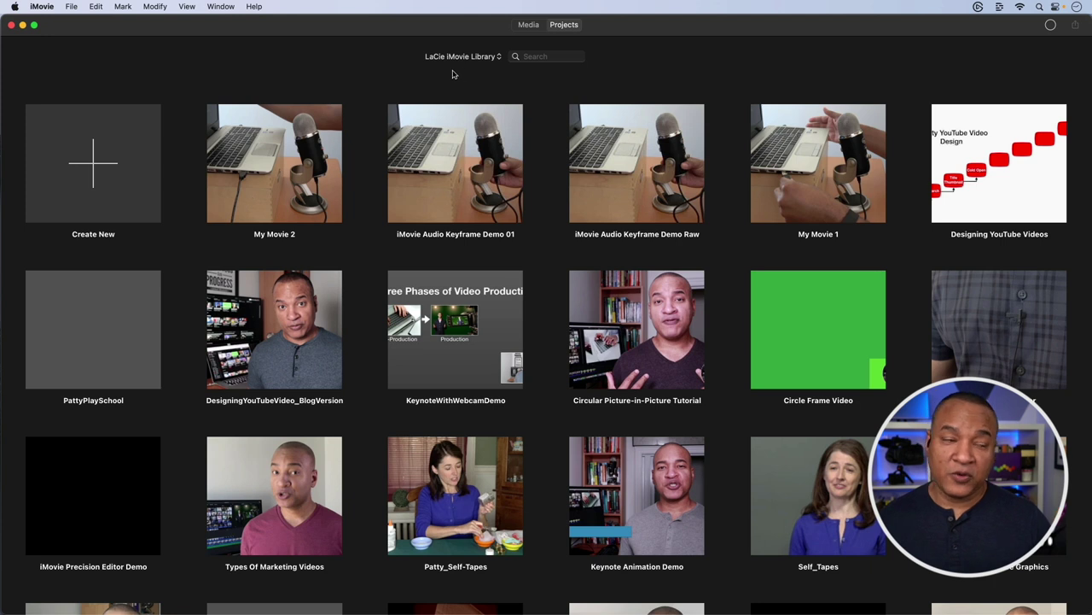
Switch the Projects browser to the Great Webcam Video library, showing the 4m 53s project.
click(497, 58)
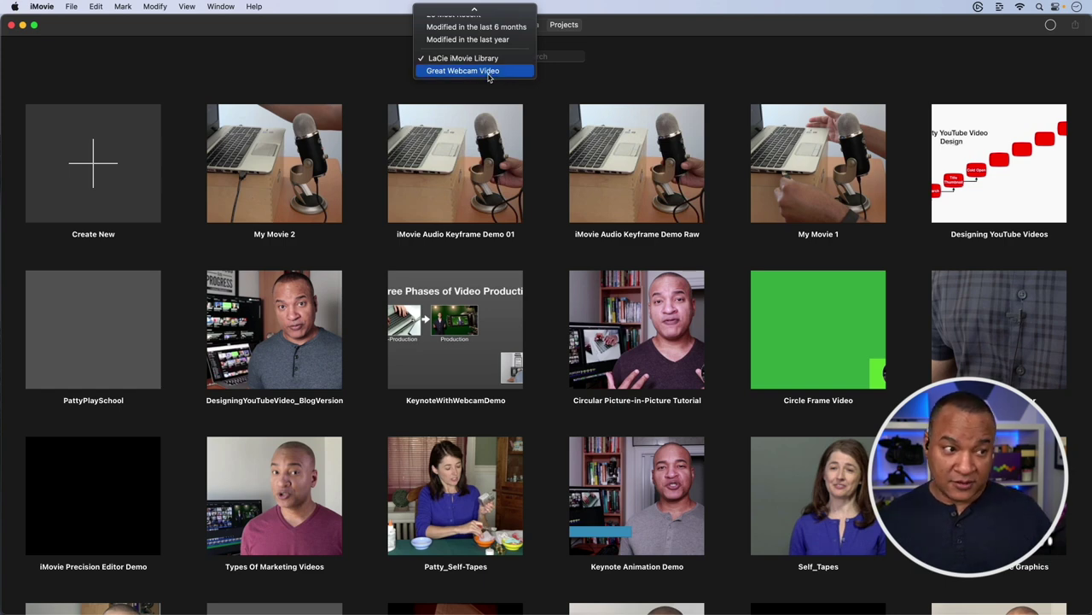
click(490, 75)
mouse_move(262, 166)
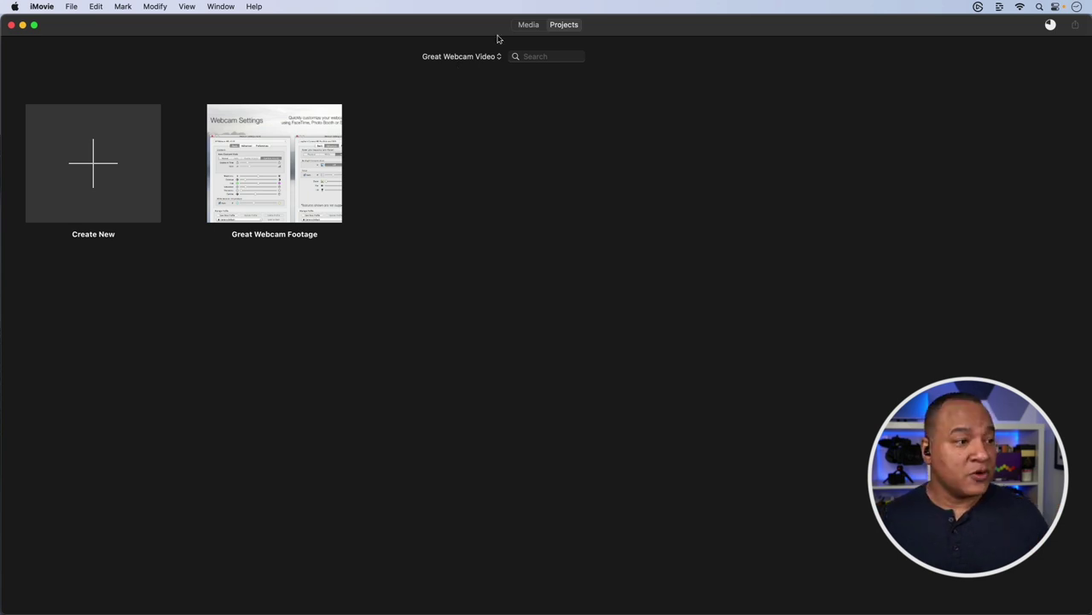
Drag the GreatWebcamVideo event from LaCie iMovie Library into Great Webcam Video, then check its clips.
click(524, 25)
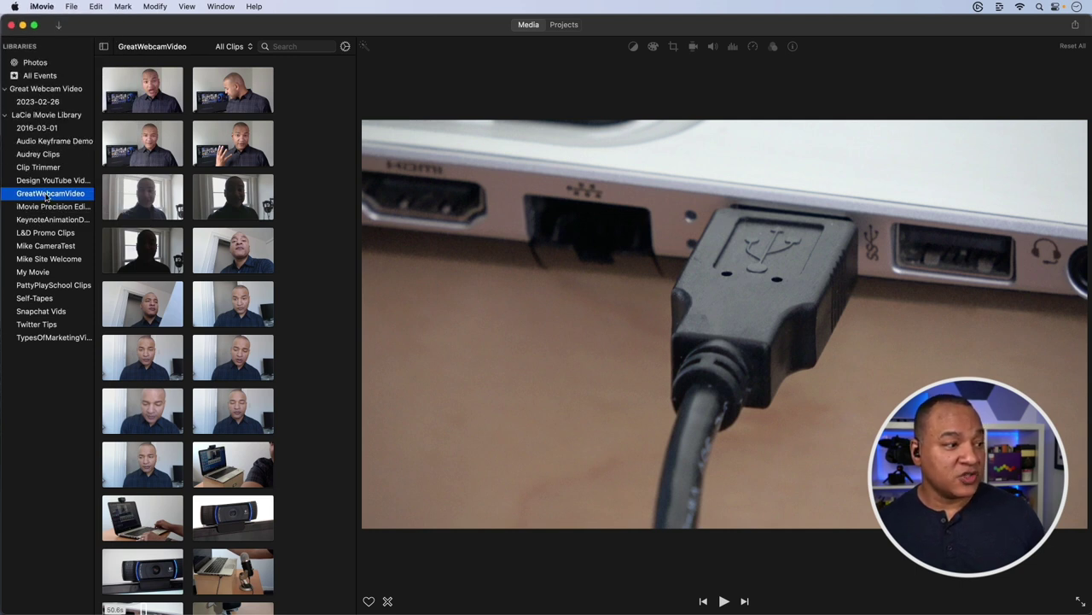
drag(47, 198, 38, 95)
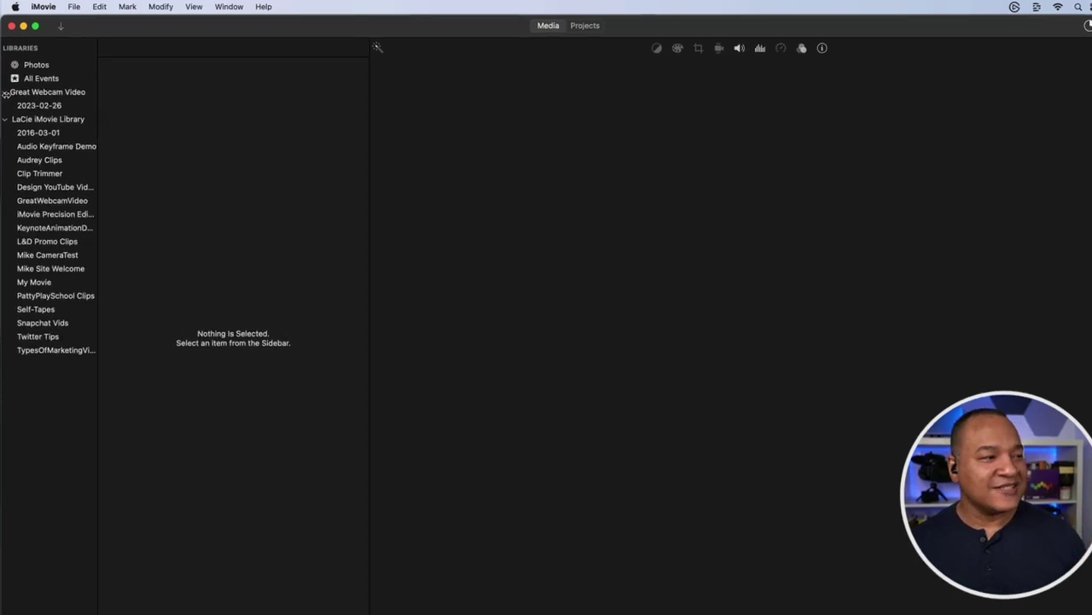
click(5, 92)
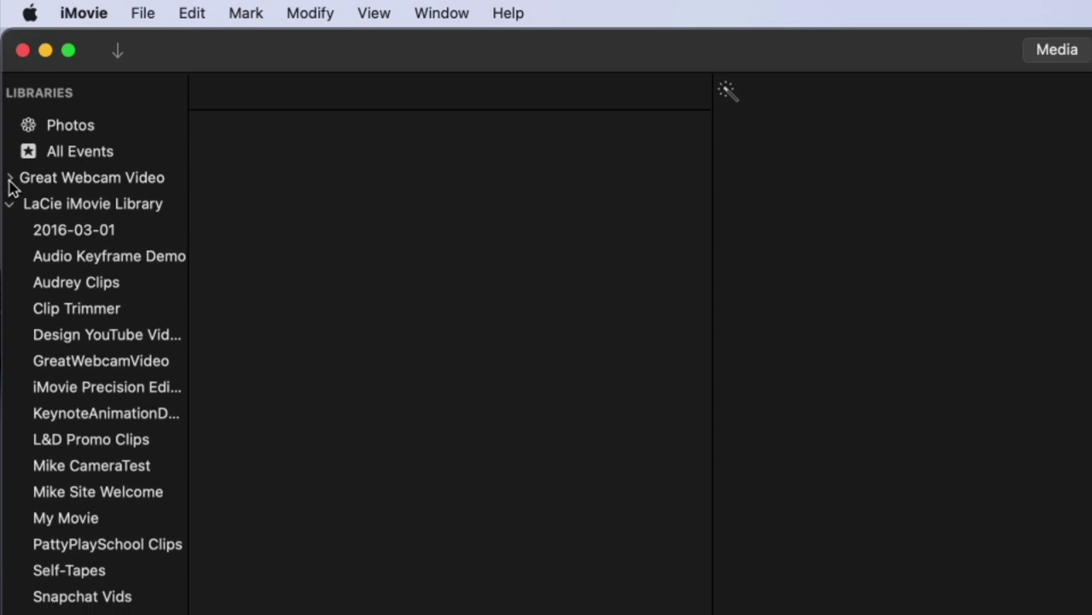
click(10, 179)
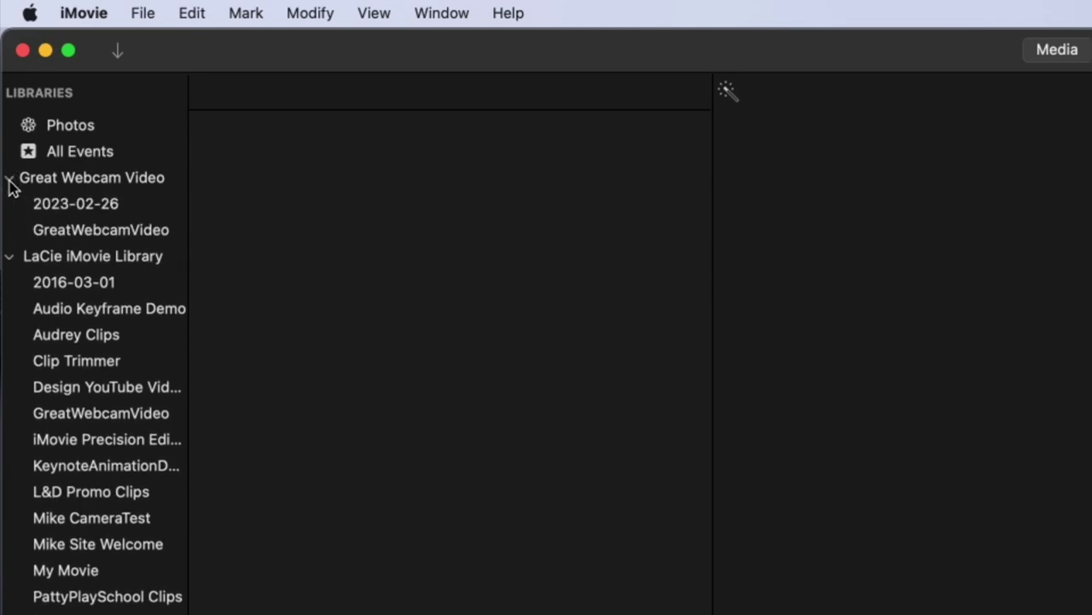
click(77, 238)
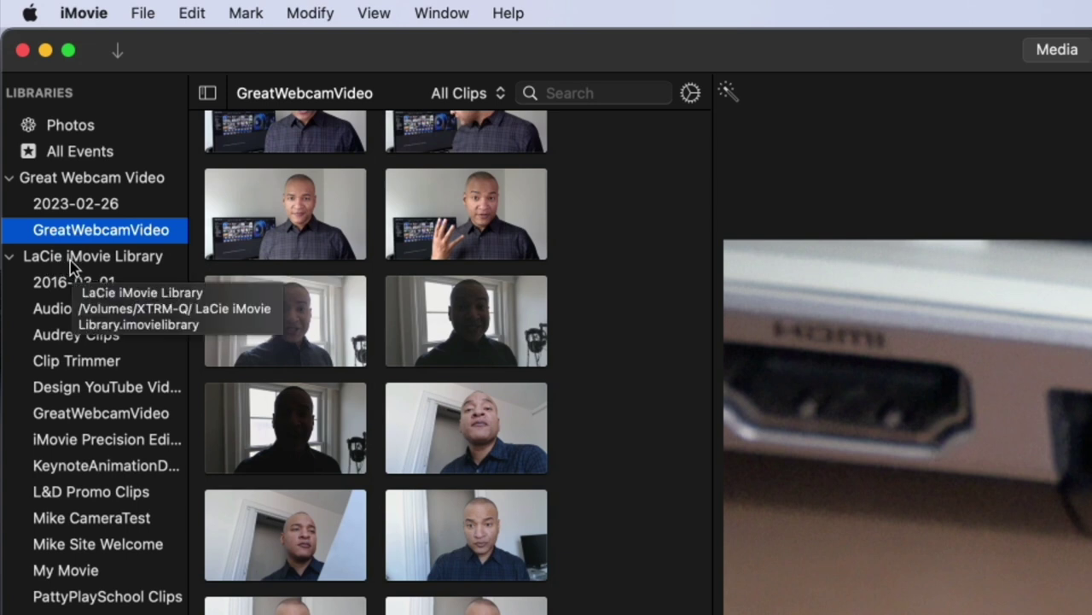
click(70, 261)
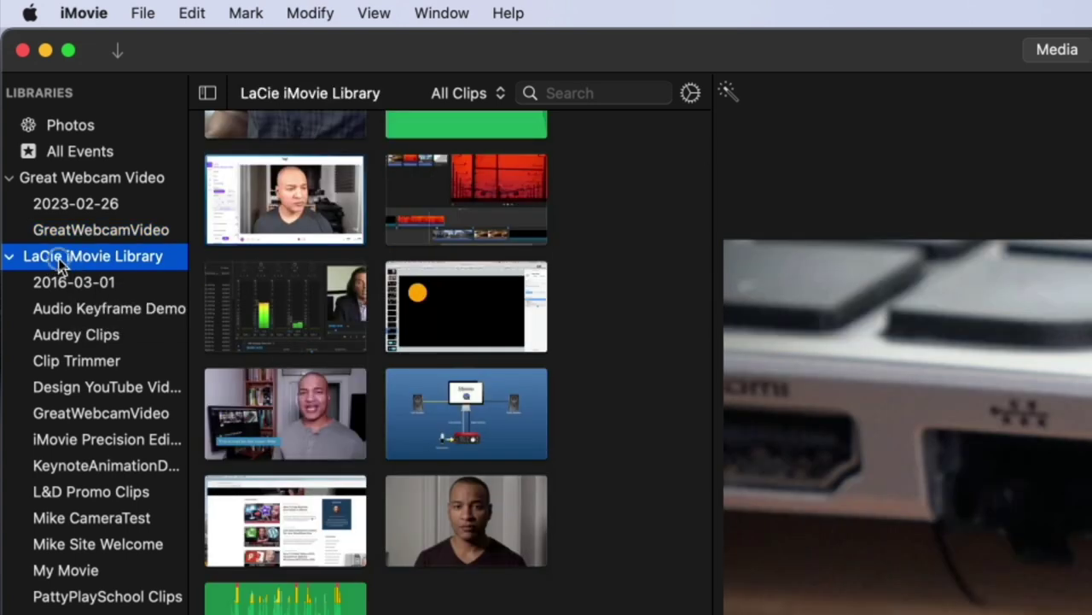
Close LaCie iMovie Library and show all clips in the Great Webcam Video library.
right_click(62, 261)
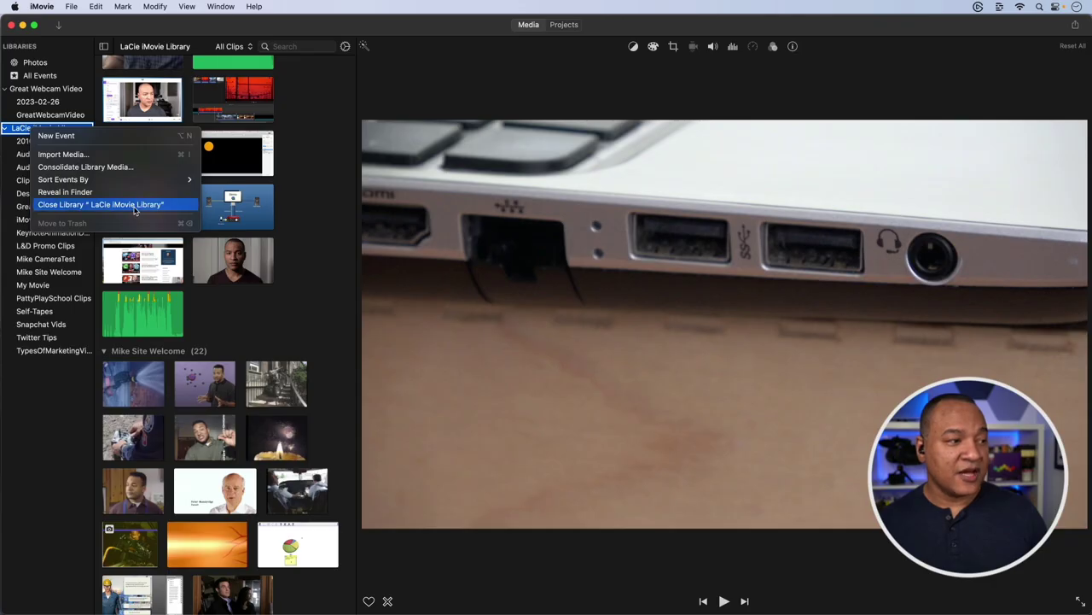
click(134, 204)
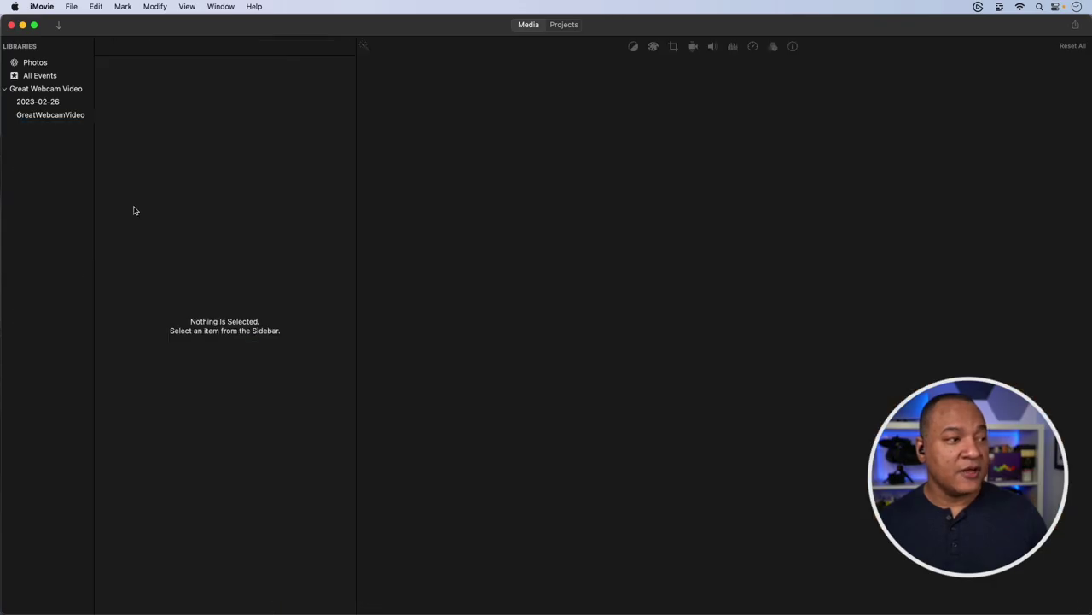
click(44, 89)
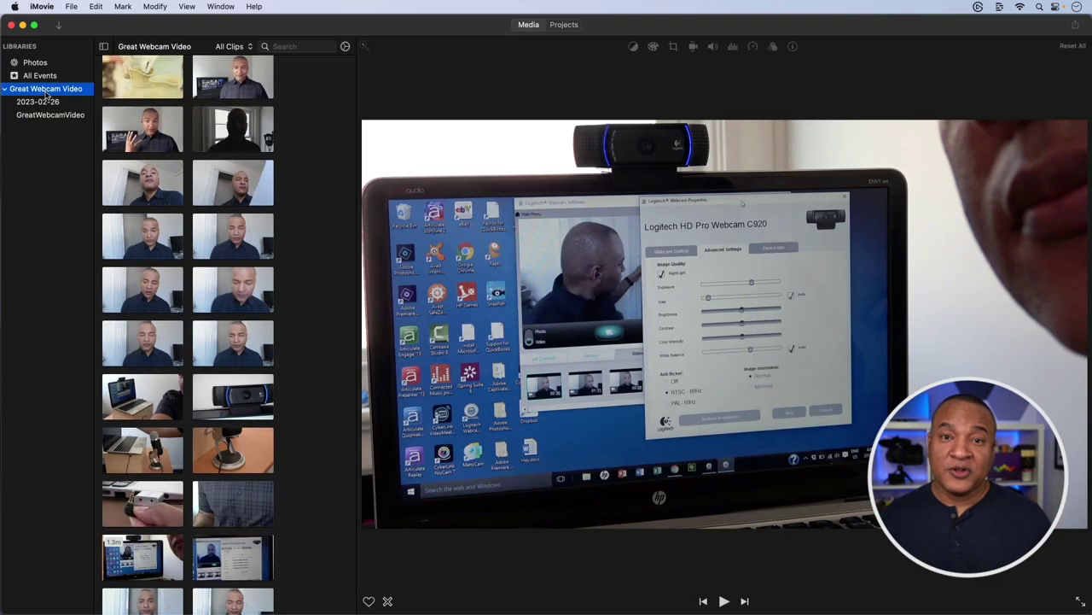